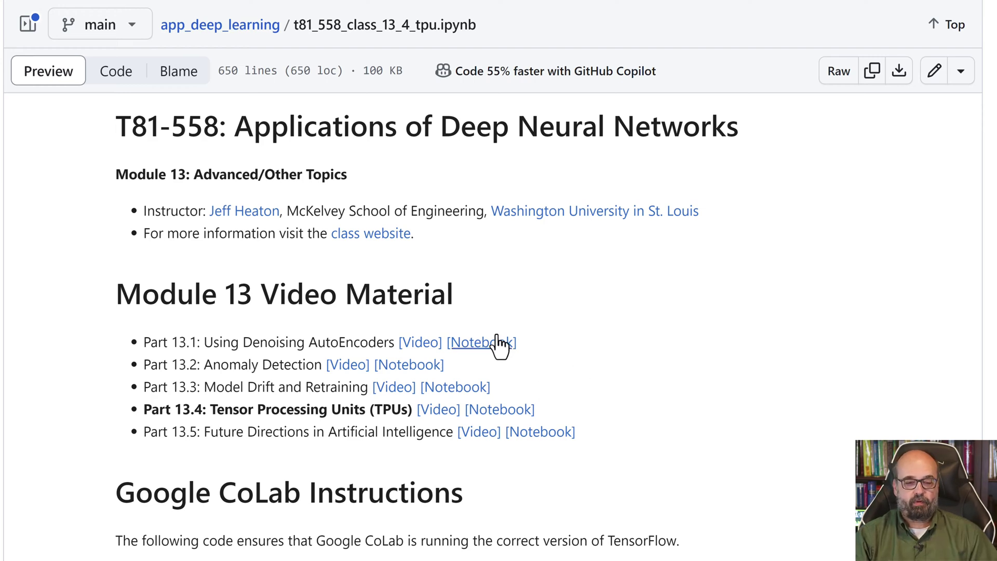
scroll(514, 295, up, 3)
scroll(512, 294, up, 2)
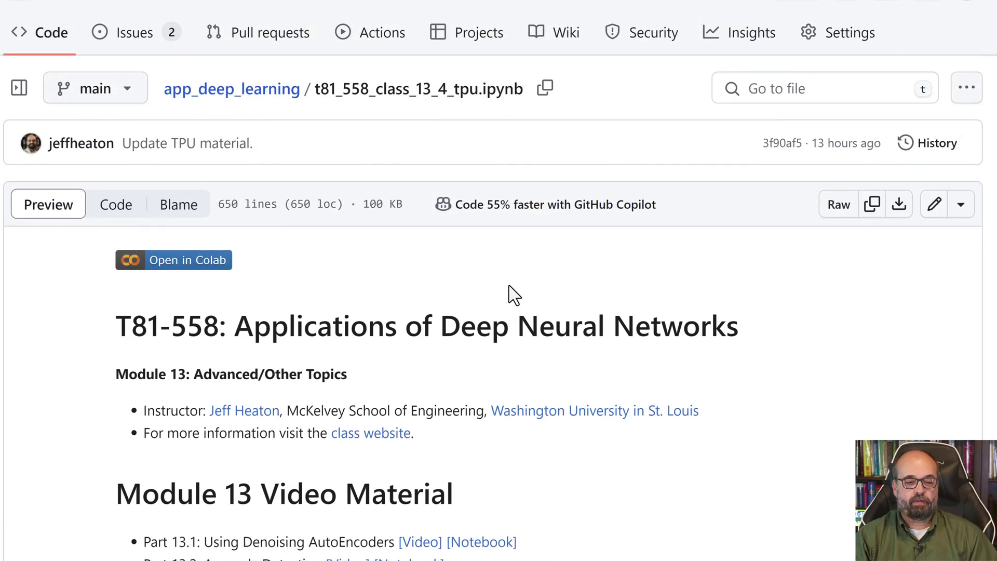
Step: Open the TPU notebook in Colab and confirm its runtime type shows the TPU accelerator
click(196, 265)
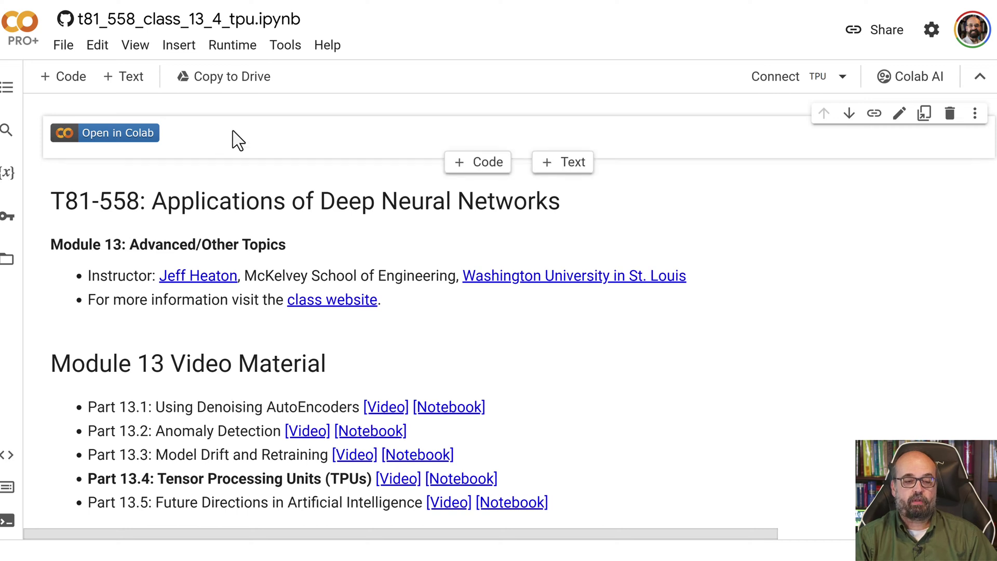
click(172, 59)
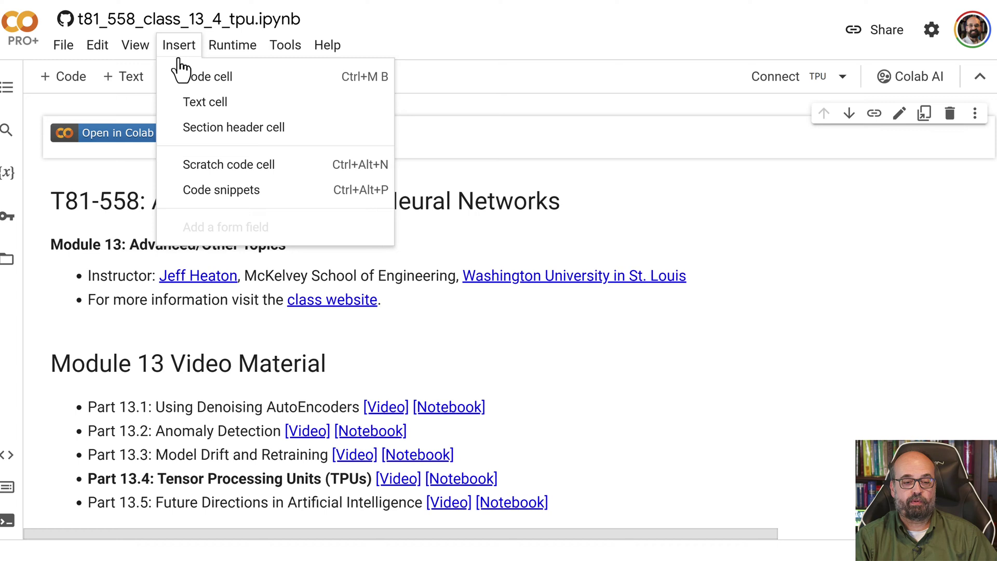
click(118, 84)
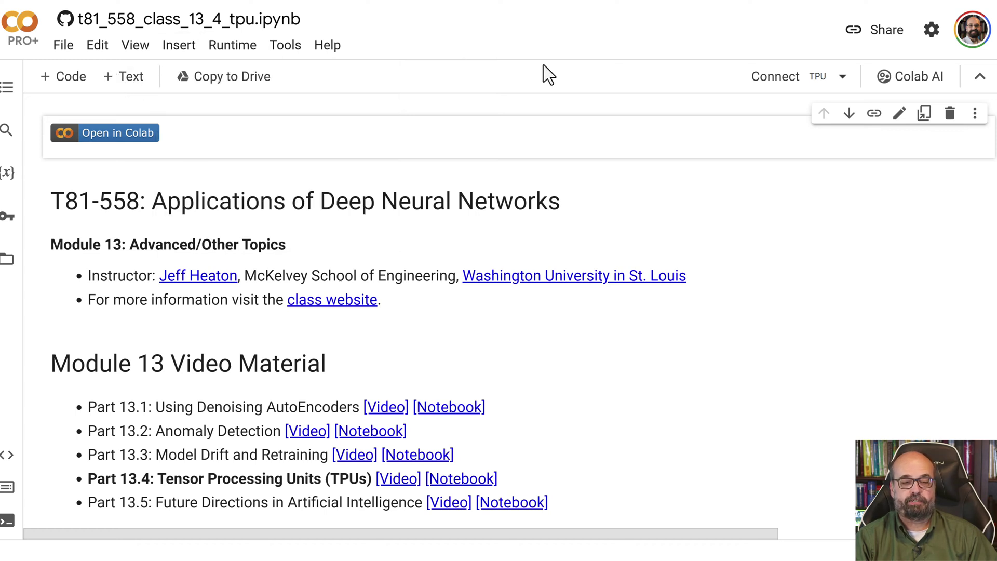
click(231, 46)
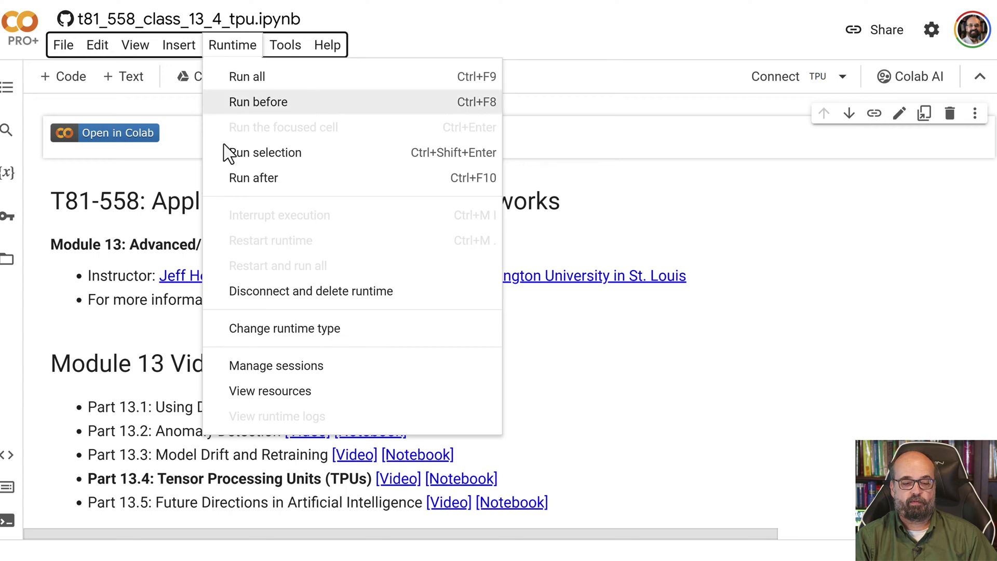
click(280, 333)
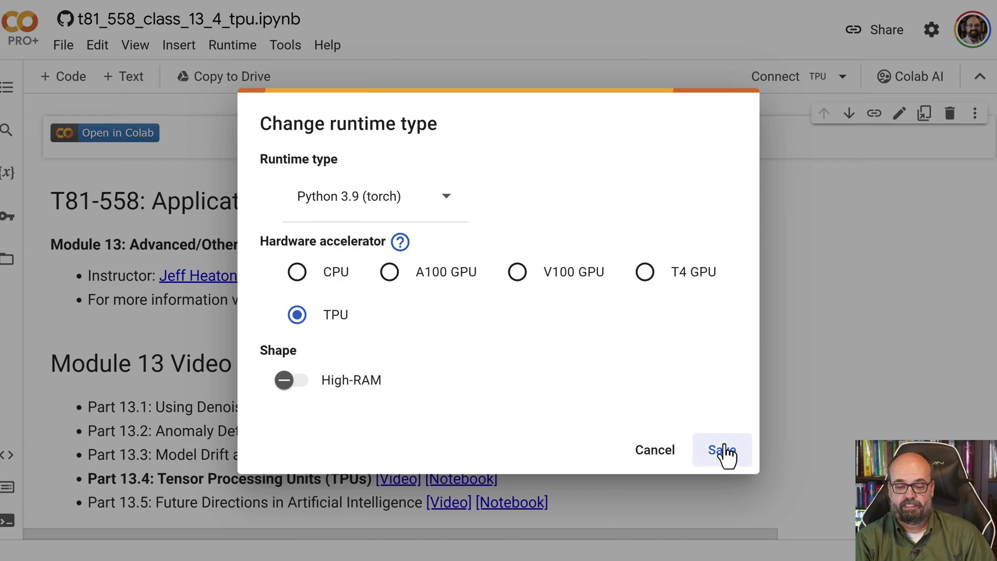
Step: Cancel runtime settings, run the Detect Colab cell despite the warning, then the TPU address check
click(654, 453)
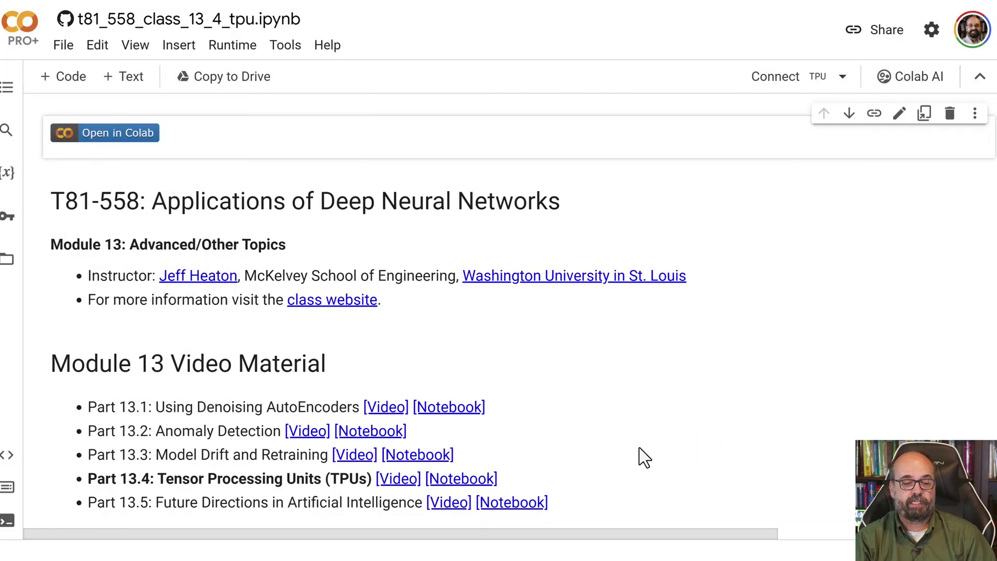
scroll(478, 413, down, 5)
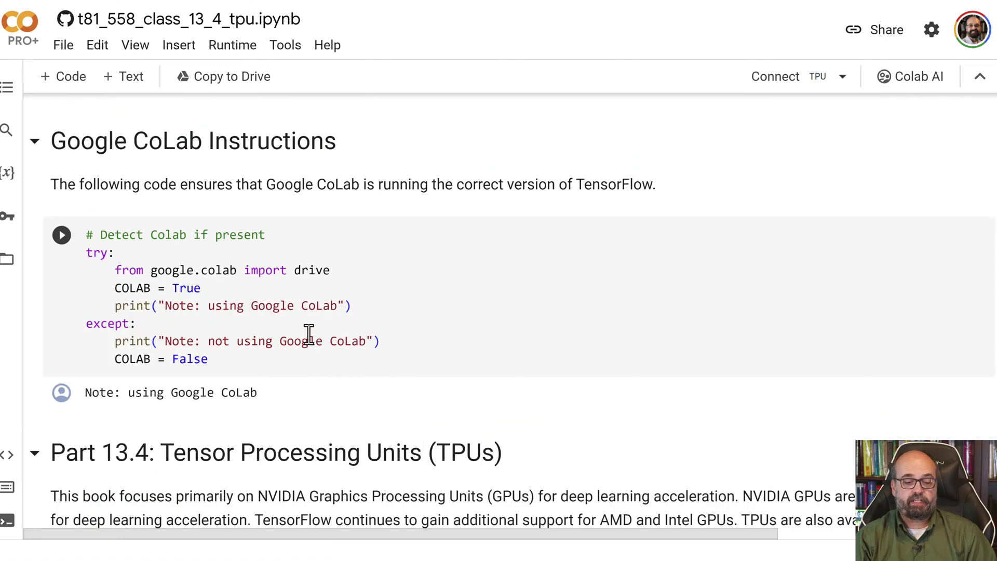
click(61, 236)
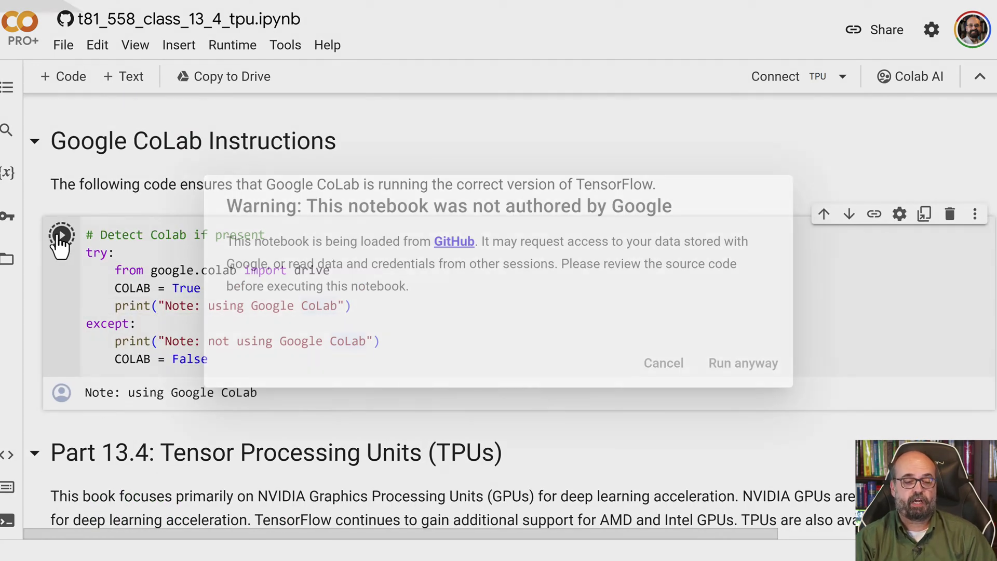
click(737, 363)
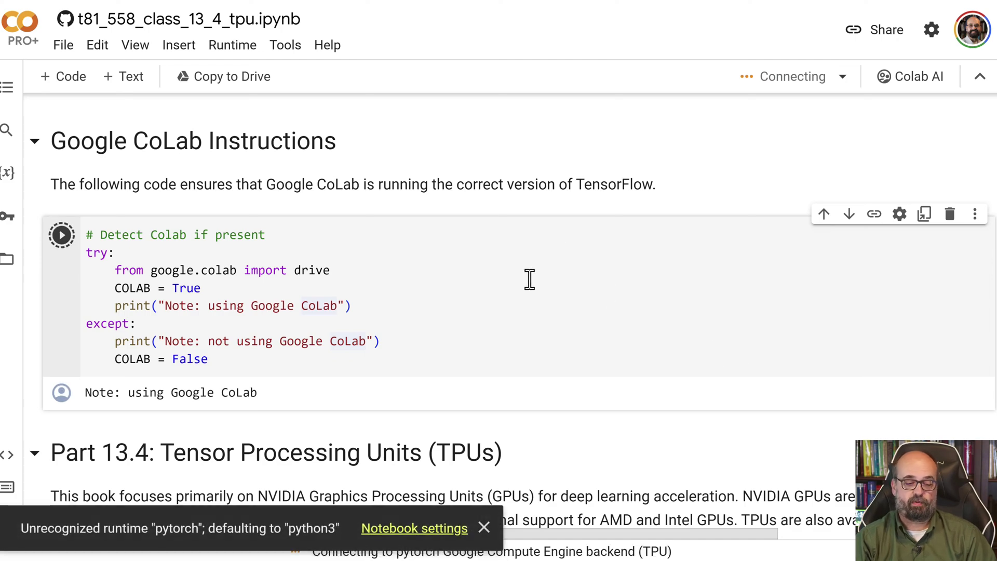
scroll(525, 298, down, 3)
scroll(525, 299, down, 3)
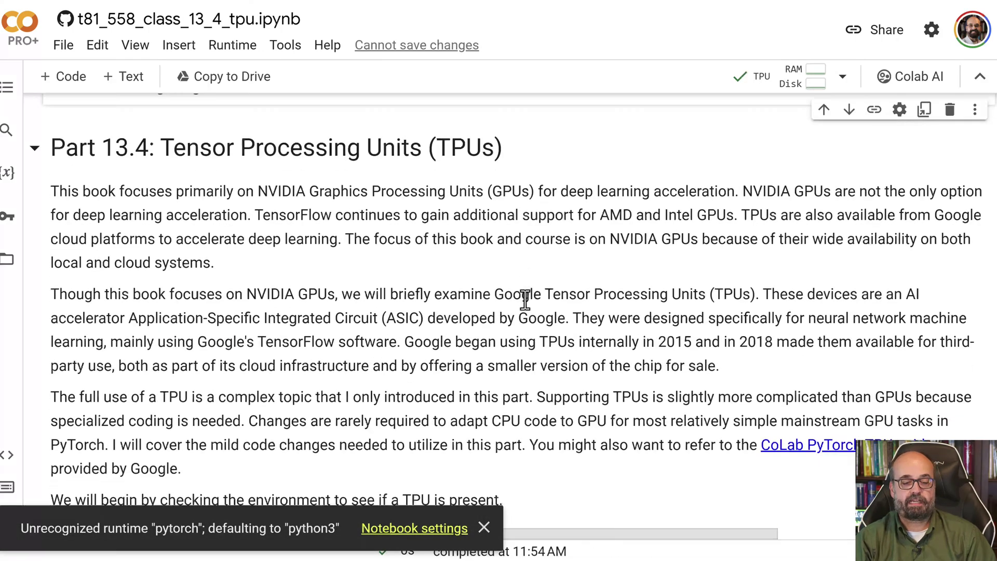
scroll(525, 298, down, 3)
scroll(525, 298, down, 1)
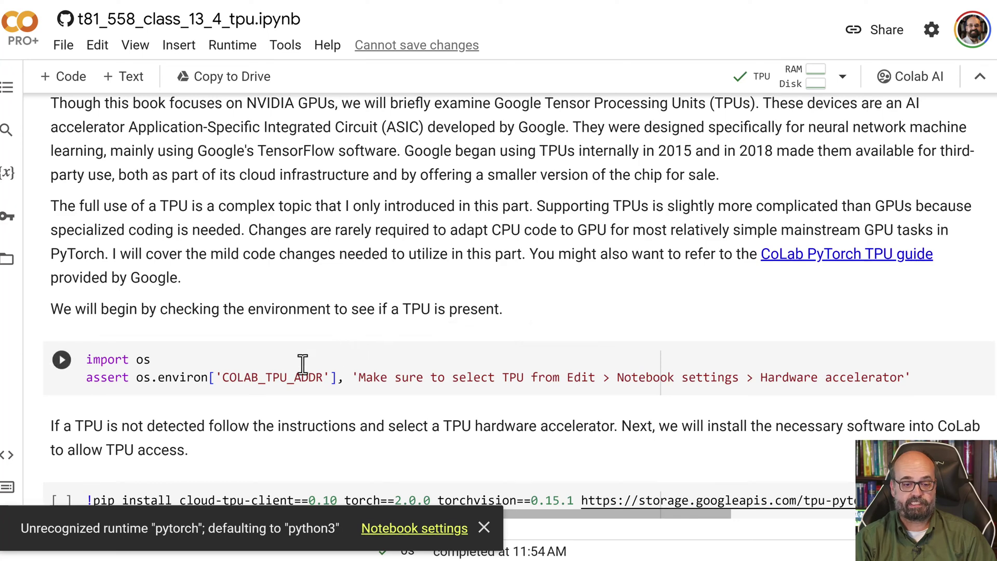
click(288, 375)
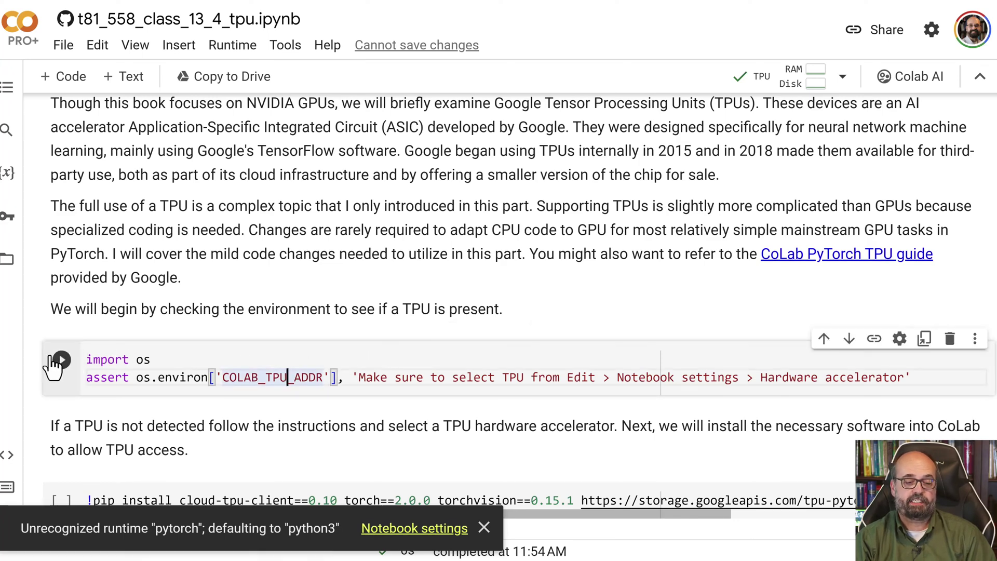
click(61, 362)
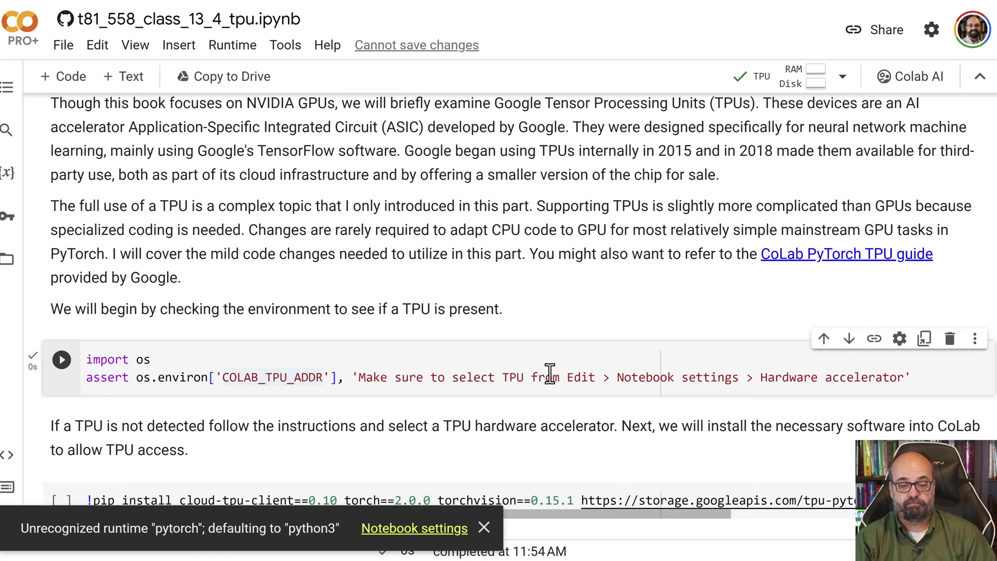
scroll(549, 374, down, 2)
Step: Install cloud-tpu-client, torch 2.0.0 and torchvision 0.15.1, declining the restart prompt for now
click(277, 363)
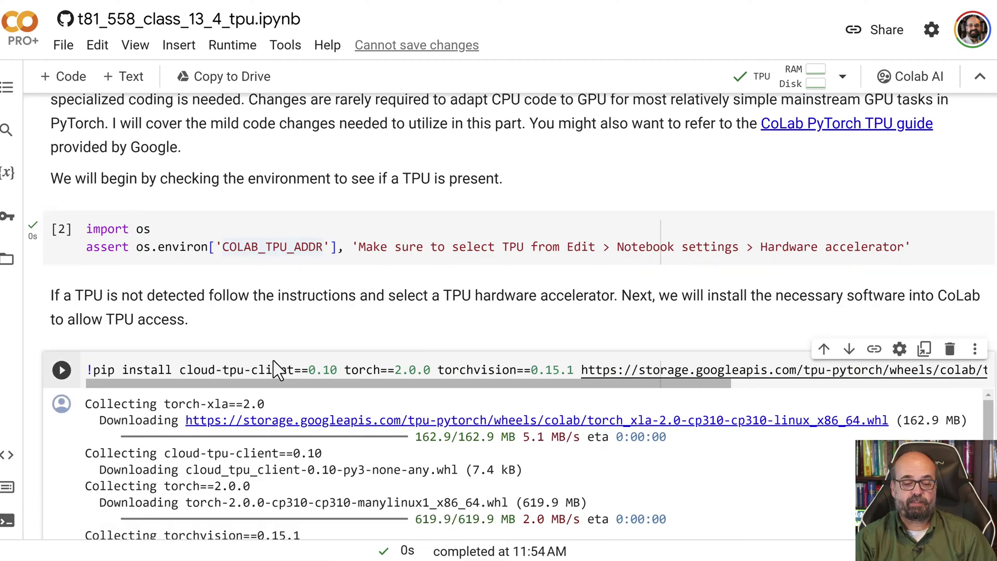
click(91, 370)
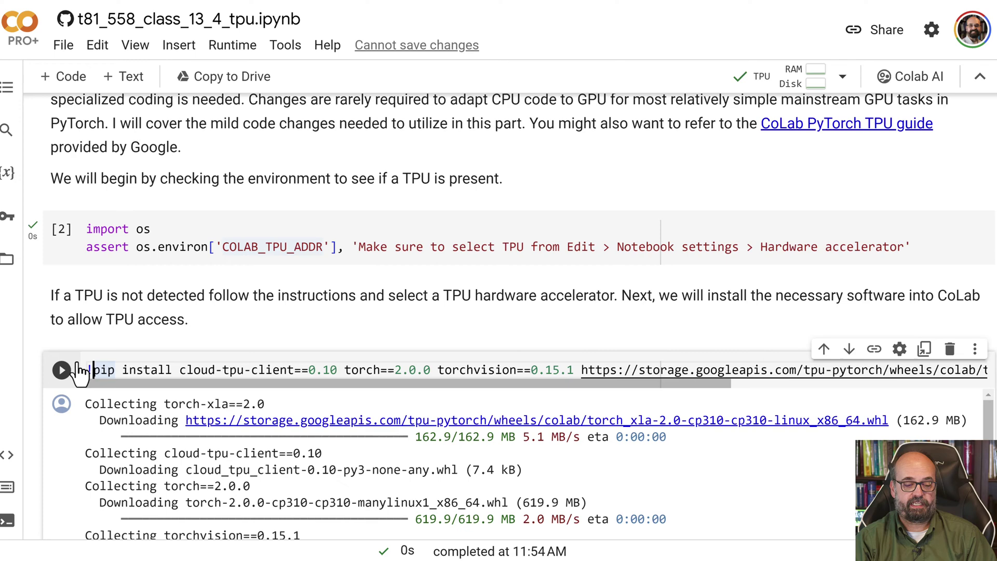
click(62, 370)
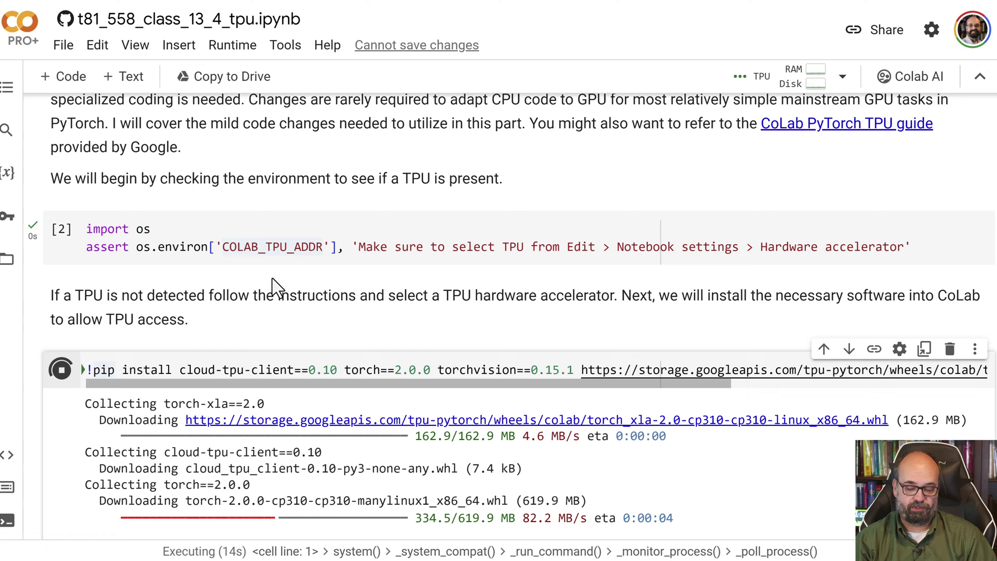
scroll(289, 240, down, 3)
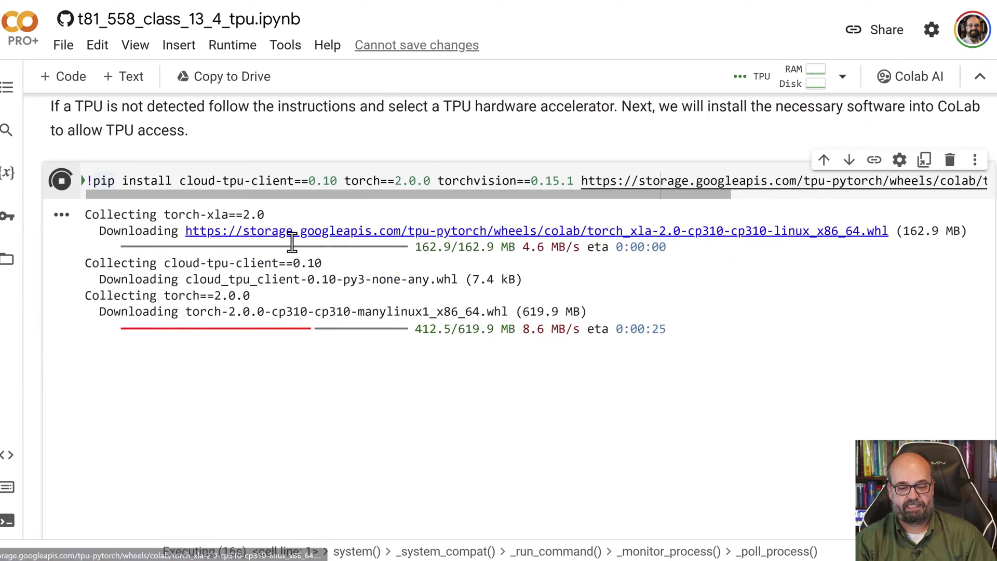
scroll(292, 241, up, 1)
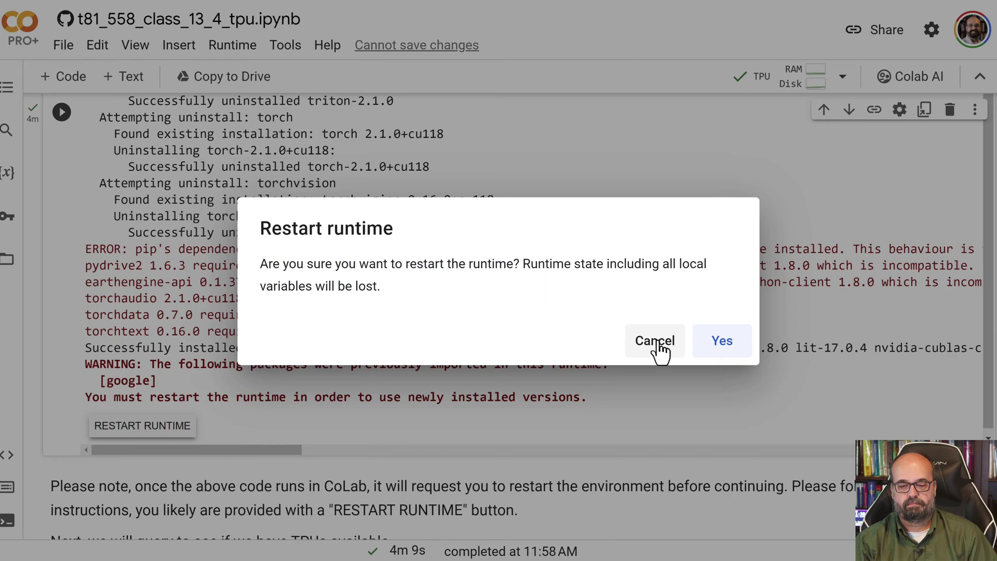
click(659, 345)
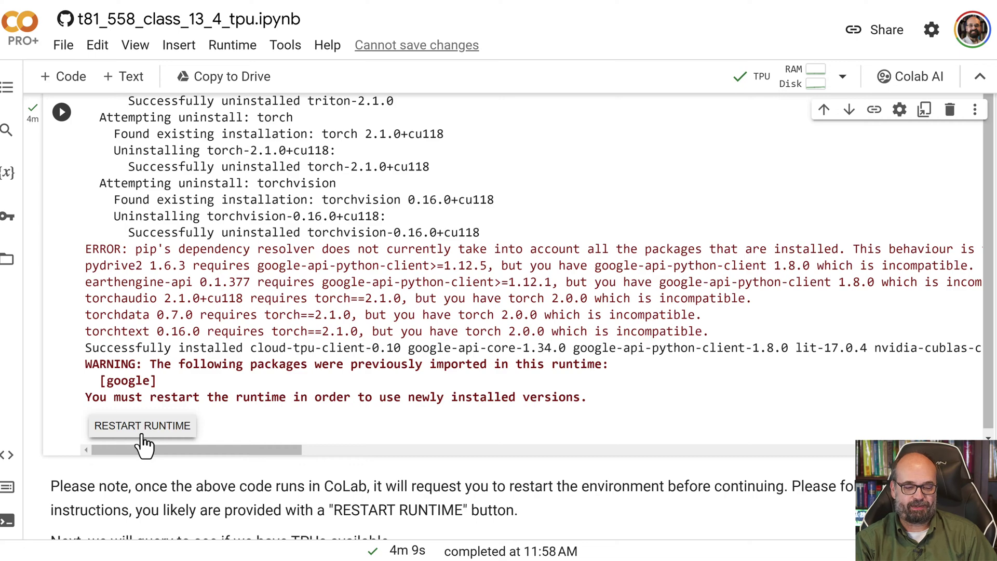
Step: Restart the runtime from the pip output and confirm with Yes
click(145, 443)
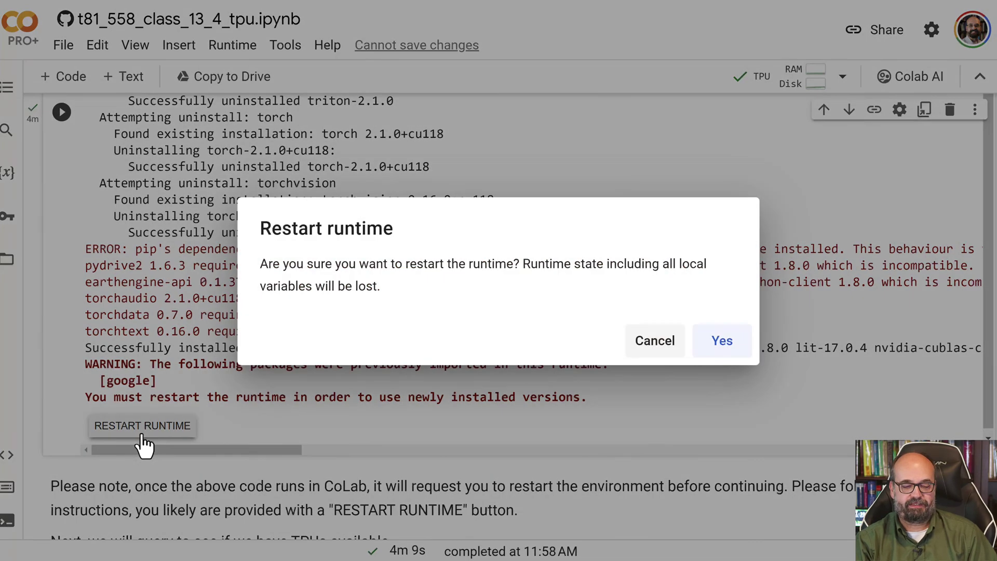
click(723, 347)
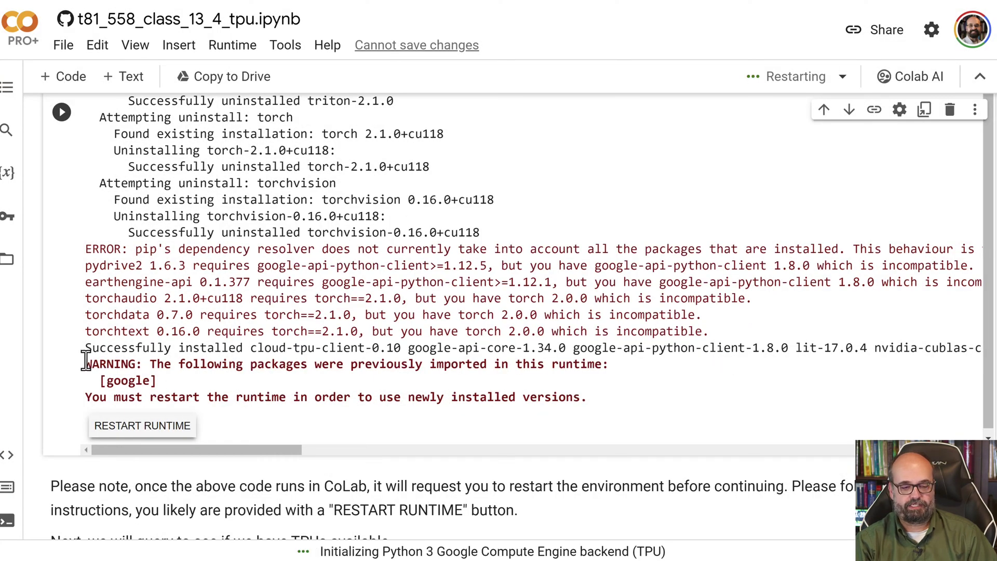
scroll(67, 411, down, 2)
scroll(67, 412, down, 2)
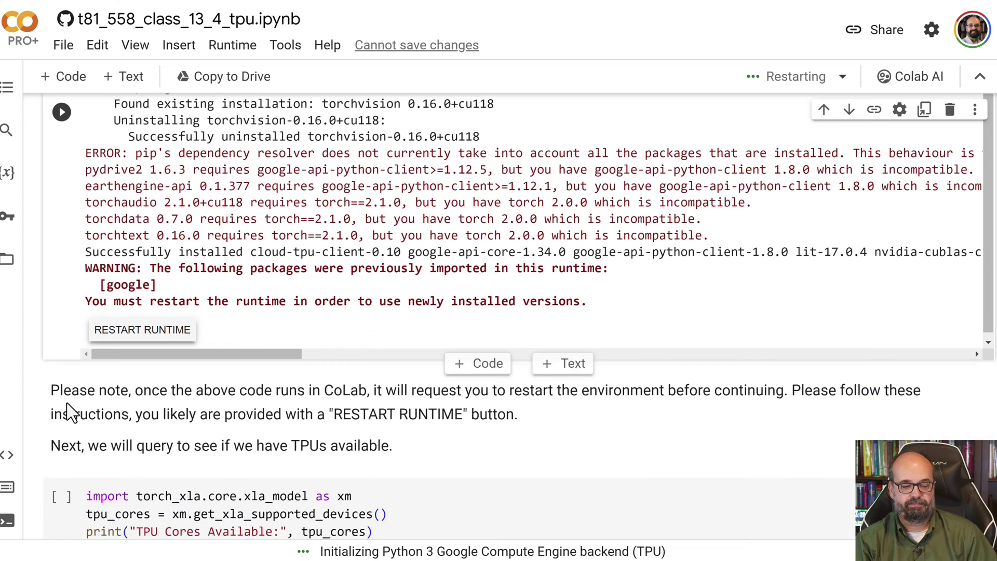
scroll(67, 411, down, 2)
scroll(68, 411, down, 1)
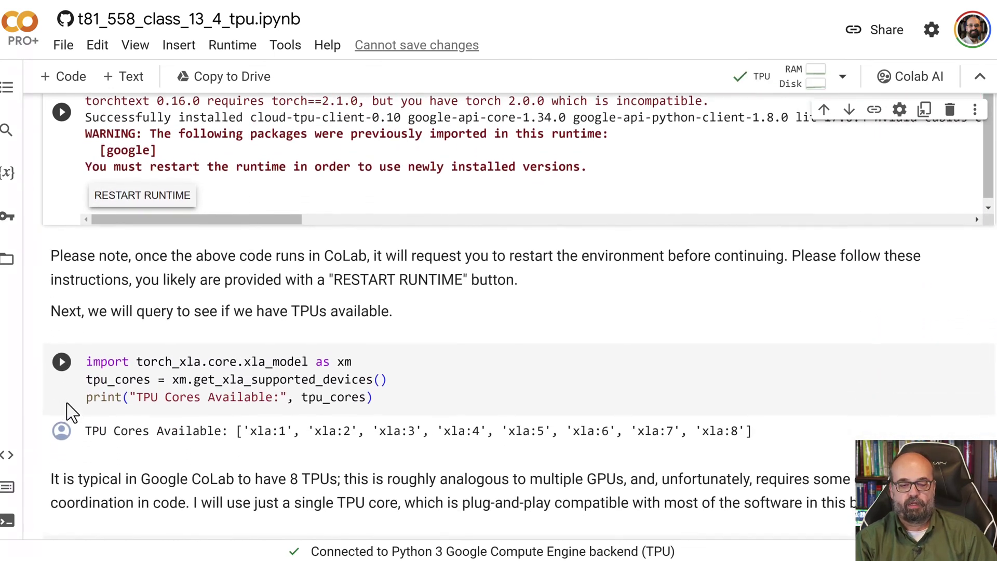
scroll(67, 411, down, 1)
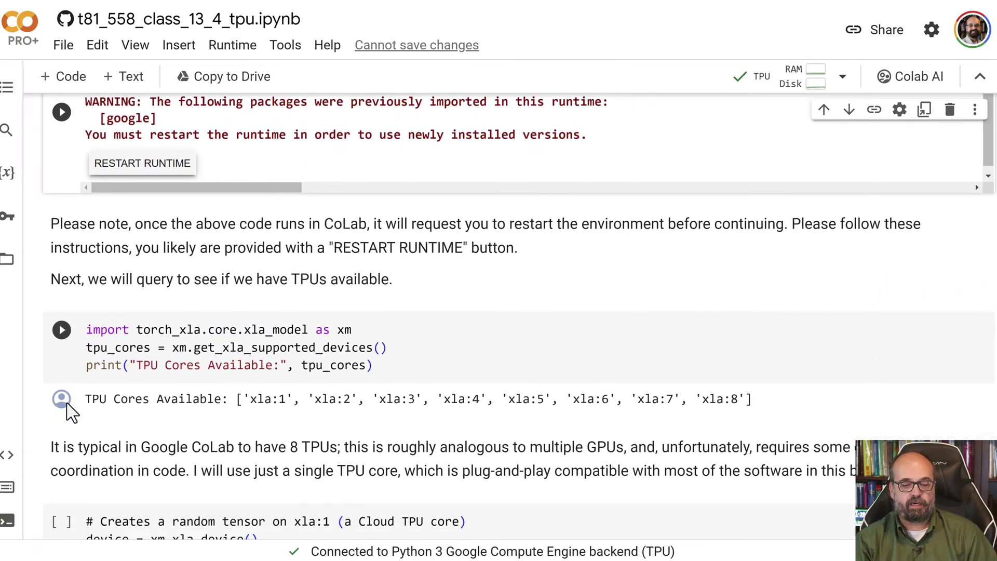
Step: Run the TPU cores query cell to list the eight available cores
click(111, 347)
click(61, 329)
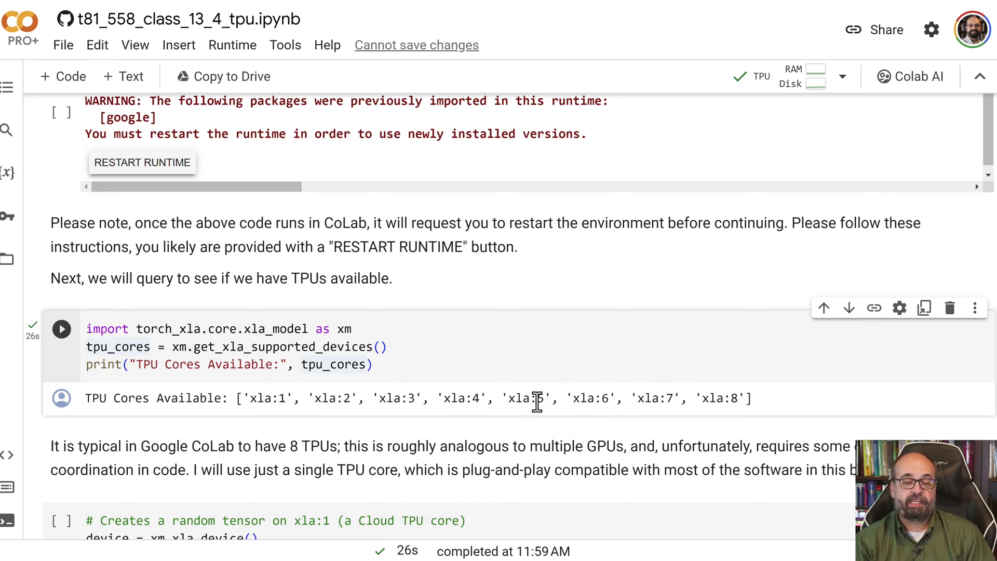
scroll(536, 401, down, 1)
scroll(537, 402, down, 2)
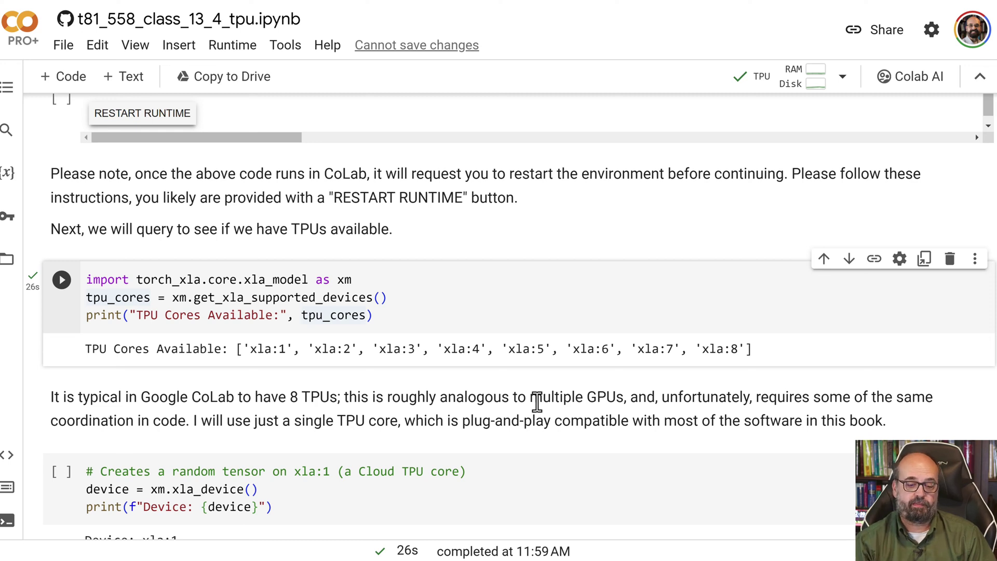
scroll(537, 403, down, 1)
scroll(537, 402, down, 2)
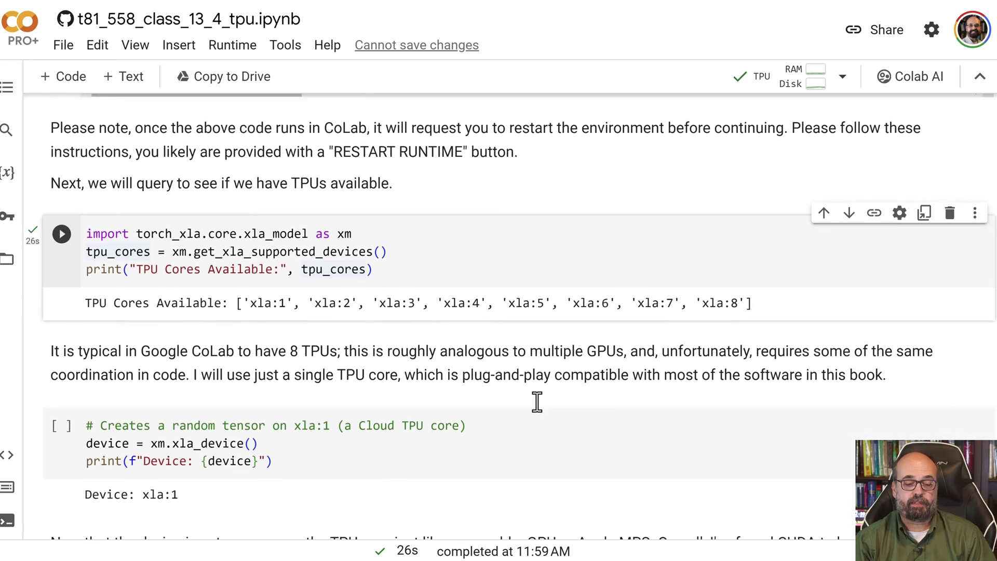
scroll(536, 403, down, 1)
mouse_move(246, 425)
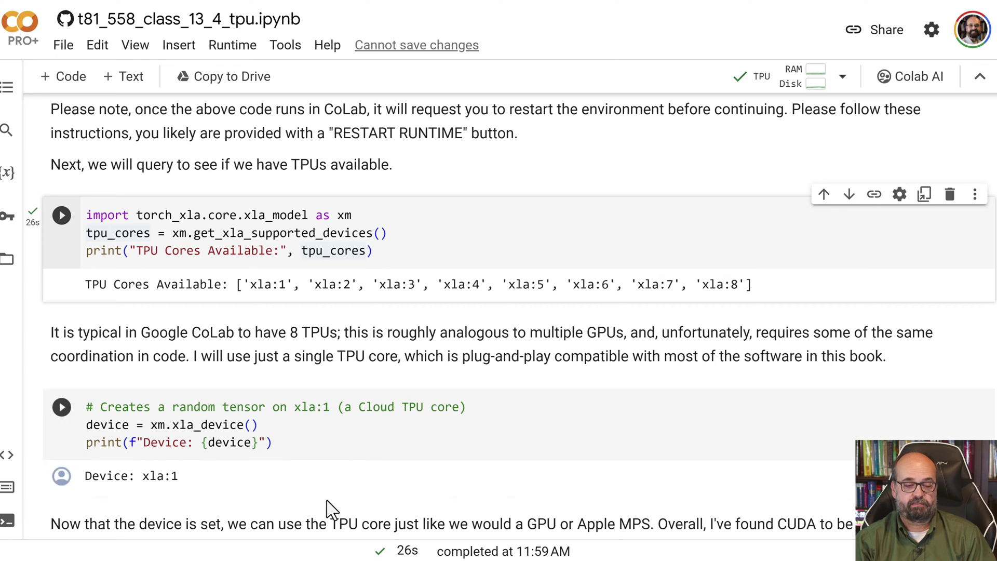
Step: Rerun the xm.xla_device() cell so it reports Device: xla:1
click(175, 427)
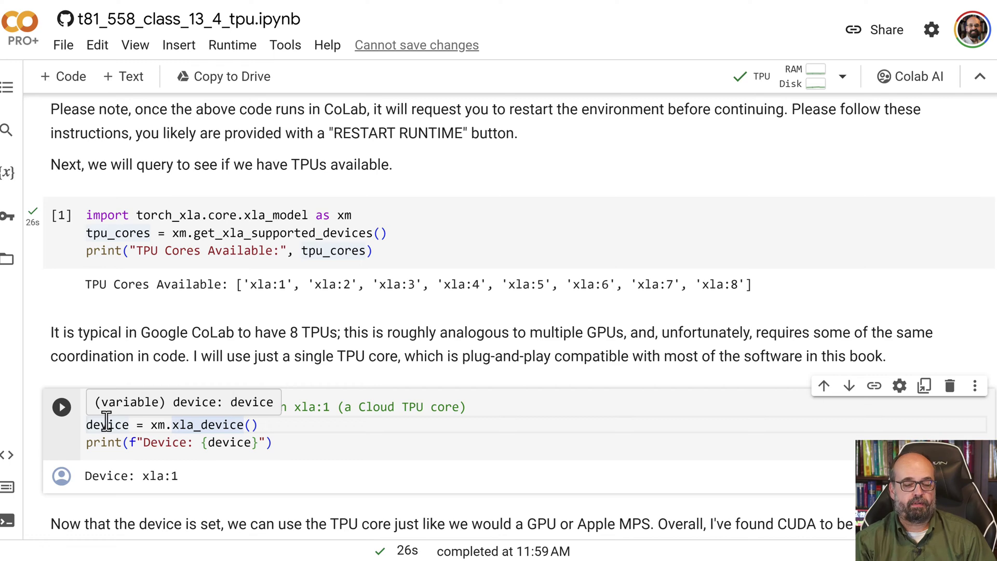
click(61, 407)
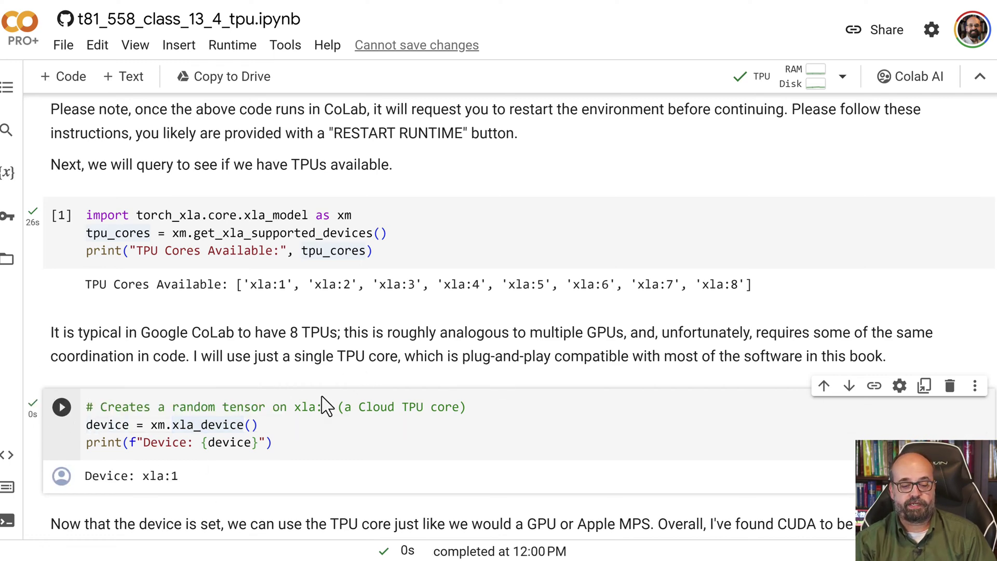
scroll(326, 405, down, 1)
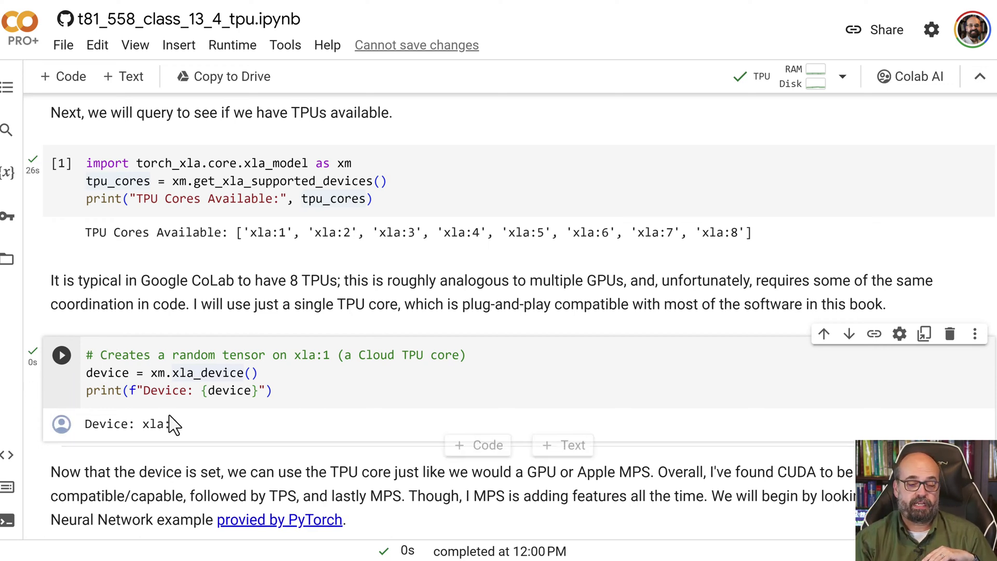
scroll(172, 416, up, 1)
scroll(172, 416, up, 1)
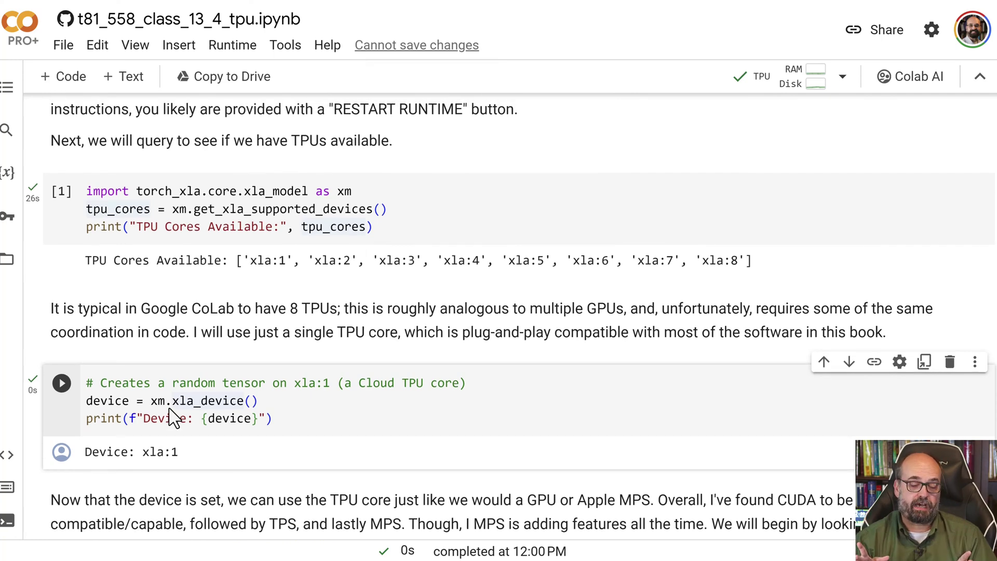
scroll(223, 423, down, 3)
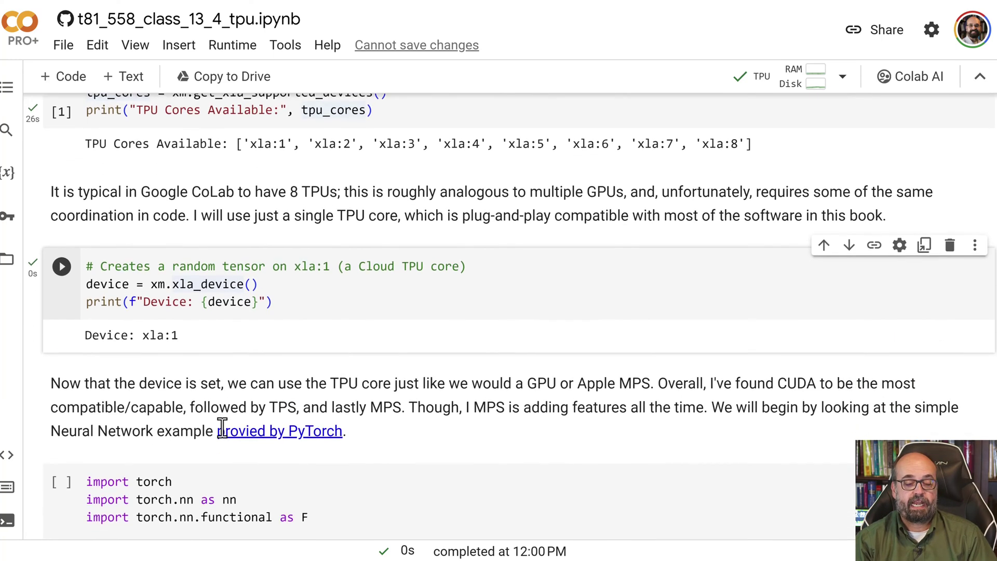
scroll(223, 427, down, 1)
scroll(223, 427, down, 2)
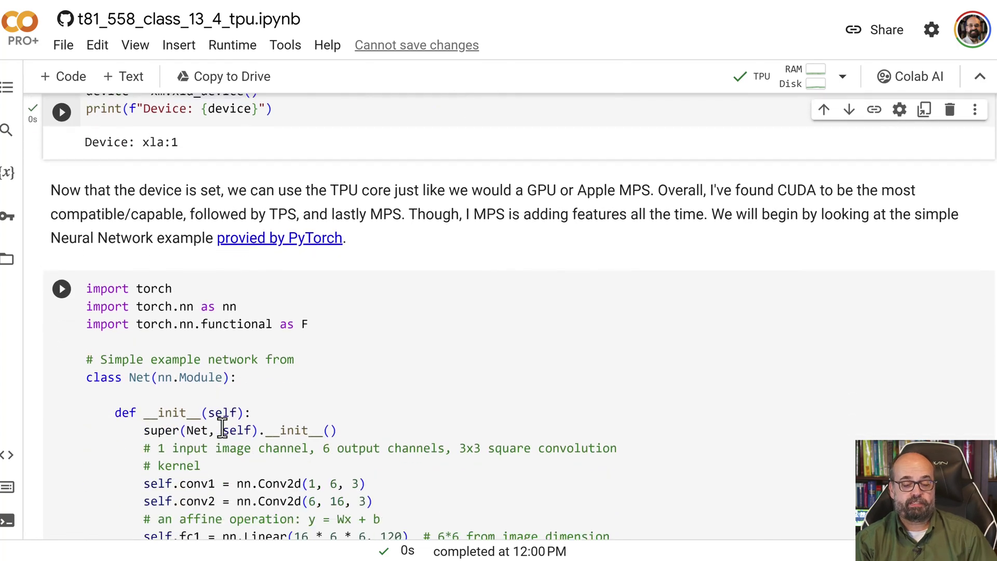
scroll(222, 426, down, 1)
scroll(223, 428, down, 1)
scroll(222, 427, down, 2)
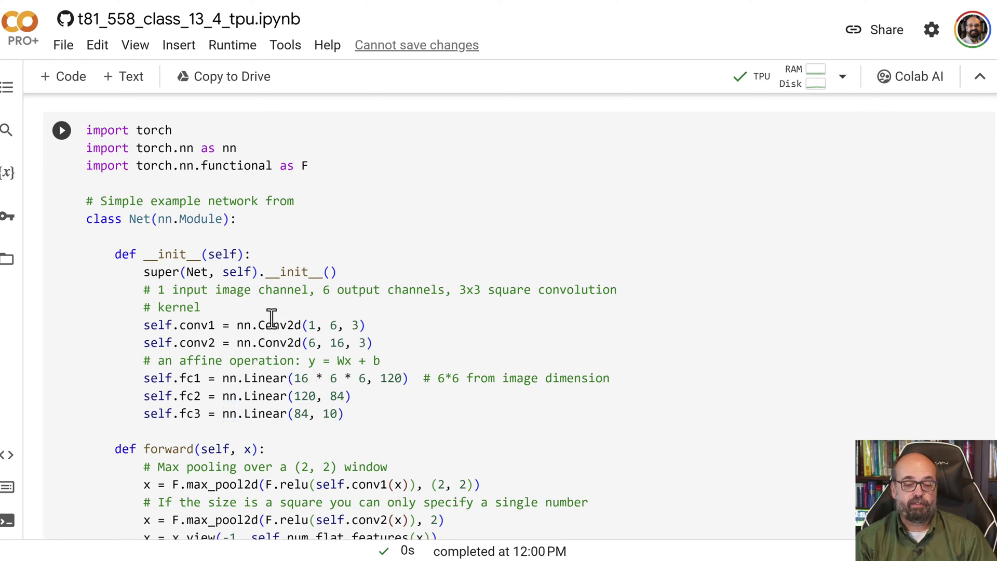
scroll(267, 323, down, 1)
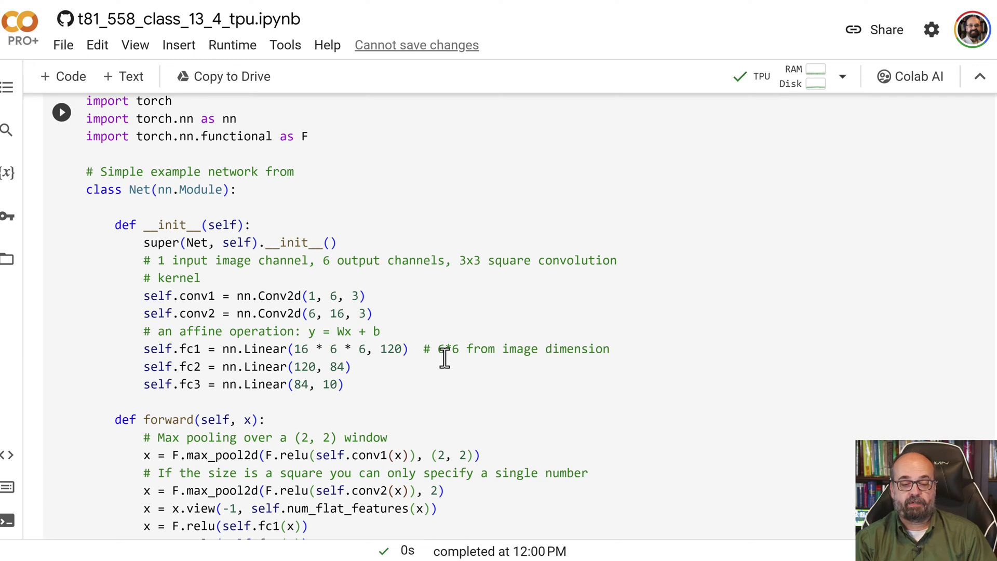
scroll(238, 359, down, 3)
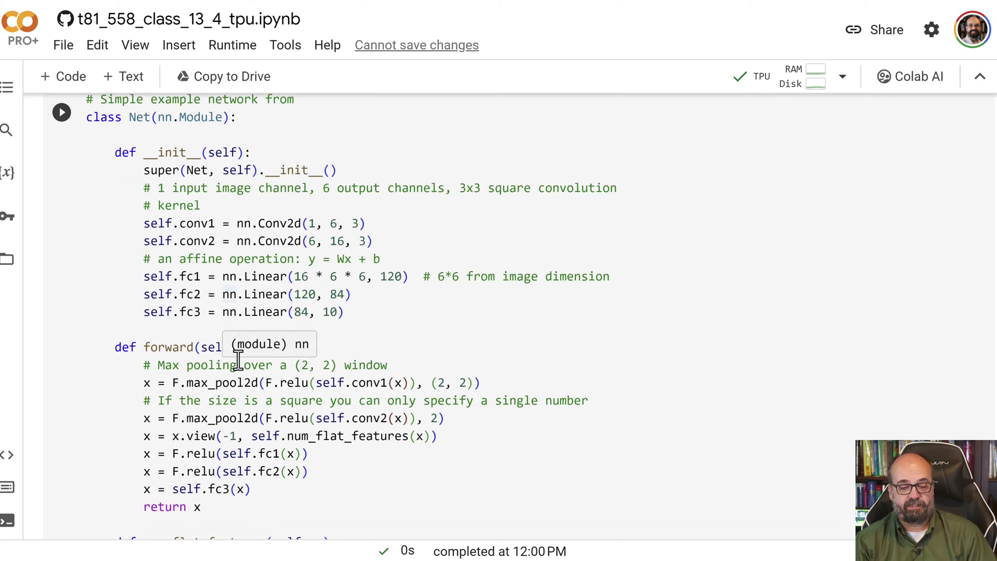
scroll(237, 358, down, 1)
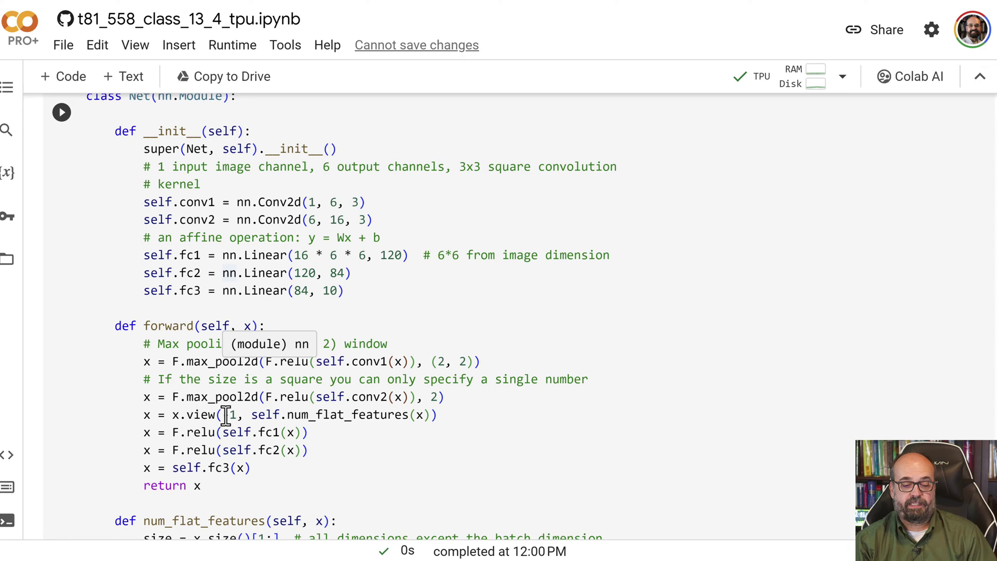
scroll(206, 431, down, 1)
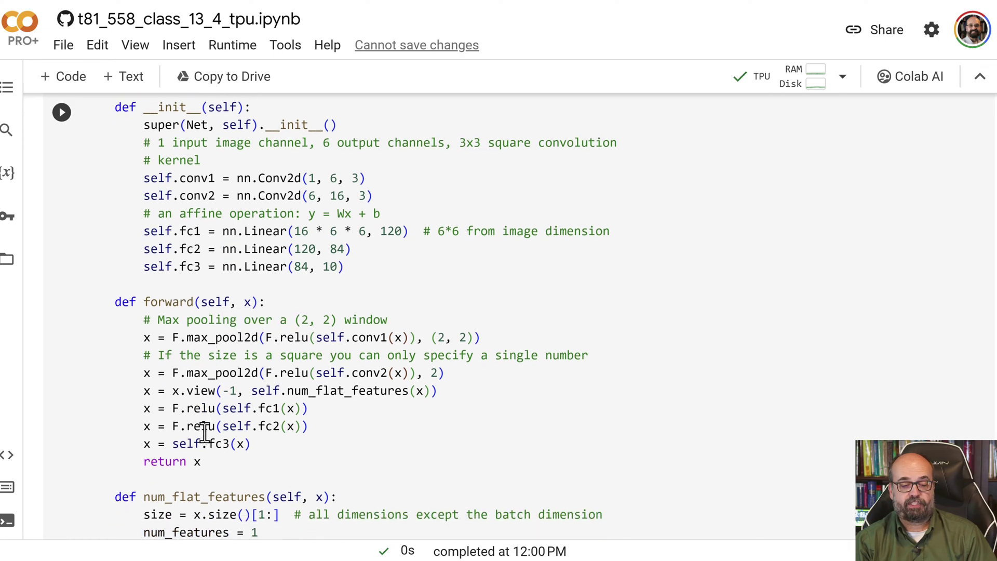
scroll(205, 431, down, 3)
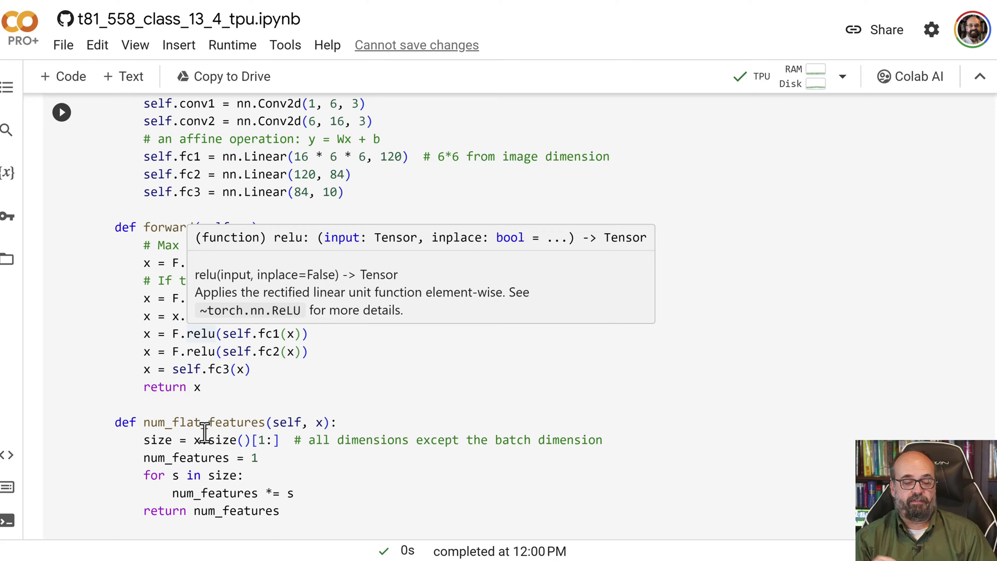
scroll(419, 368, down, 2)
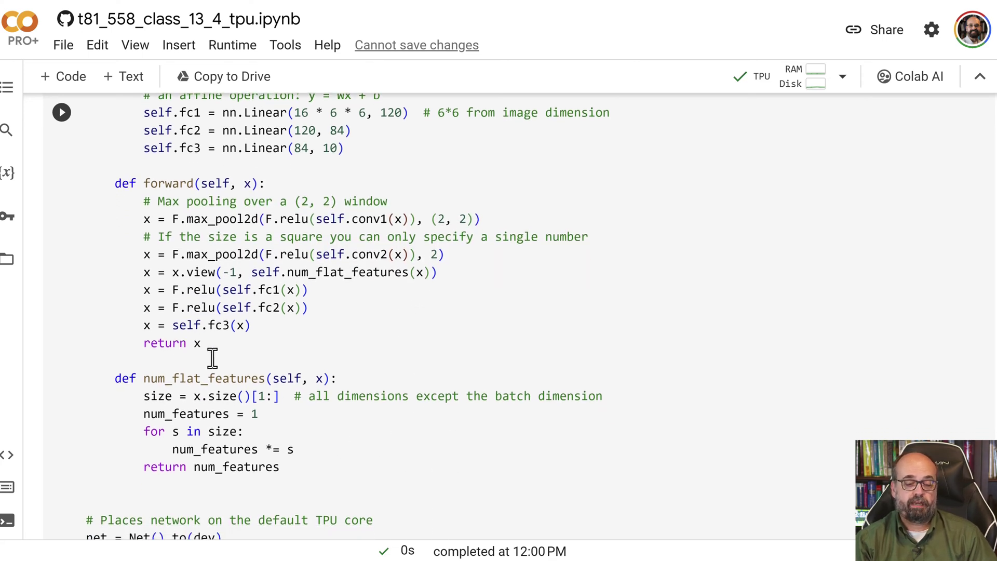
scroll(249, 401, down, 1)
scroll(249, 401, down, 1)
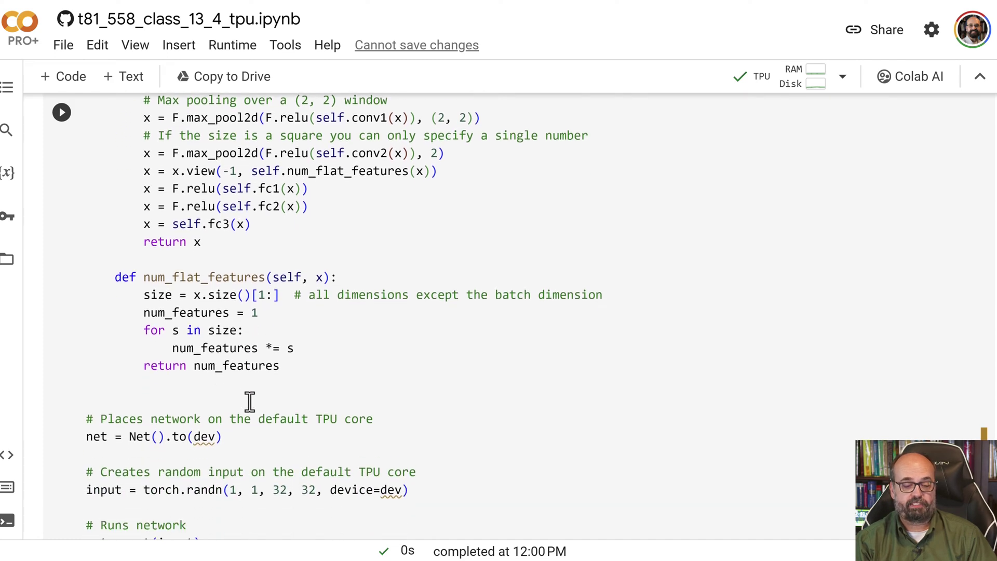
scroll(250, 401, down, 1)
scroll(250, 402, down, 1)
scroll(250, 401, down, 1)
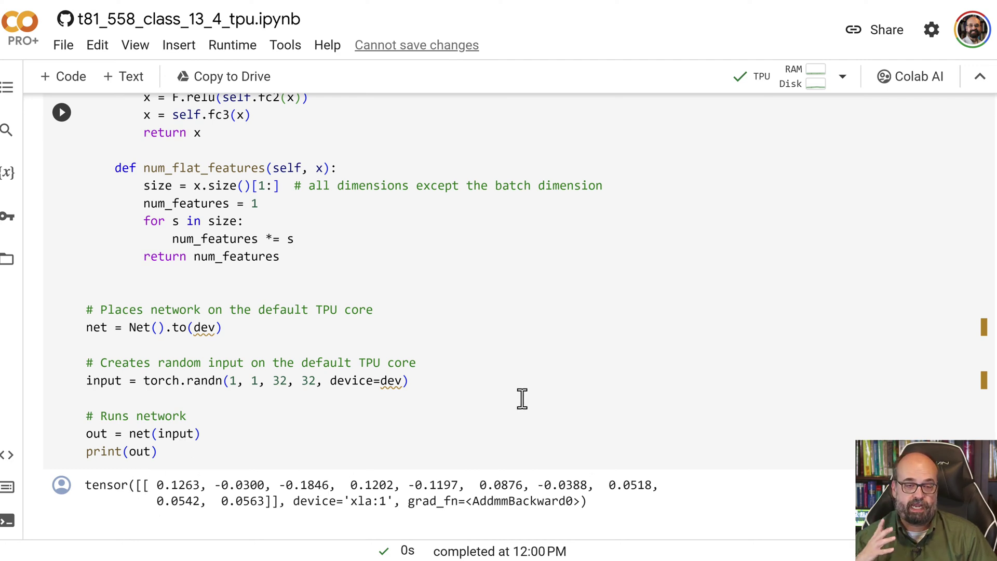
click(319, 203)
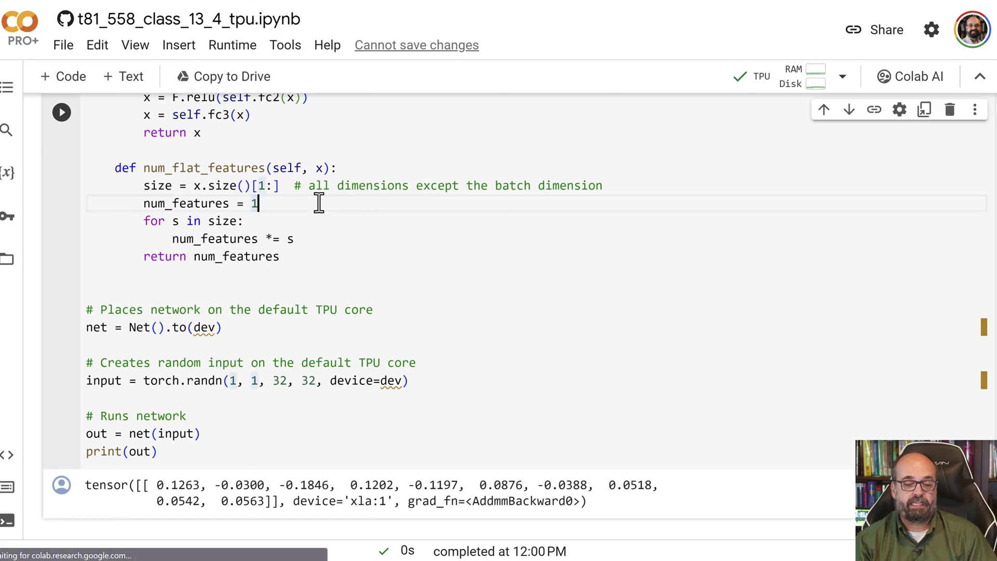
click(62, 113)
click(62, 113)
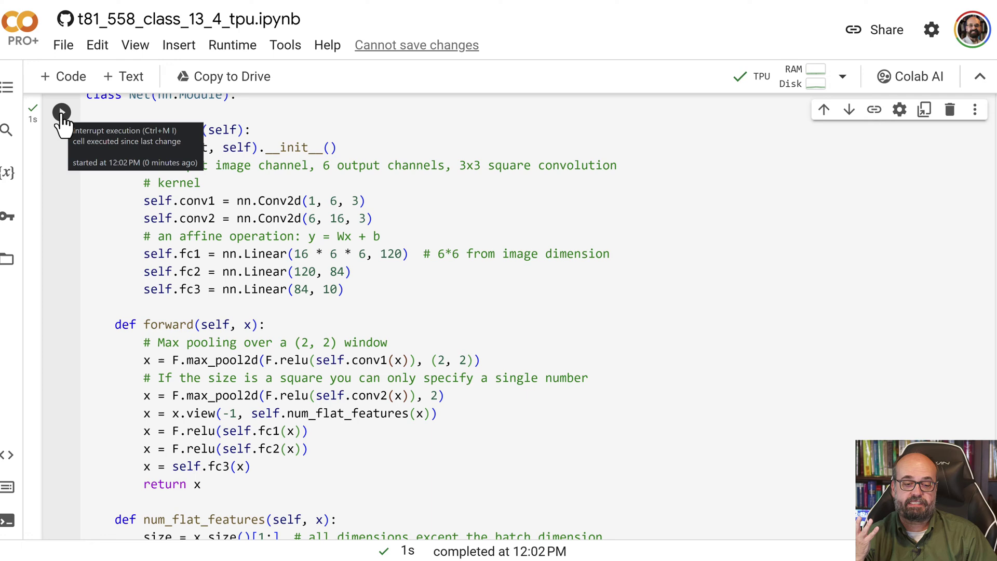
scroll(341, 331, down, 3)
scroll(342, 331, down, 2)
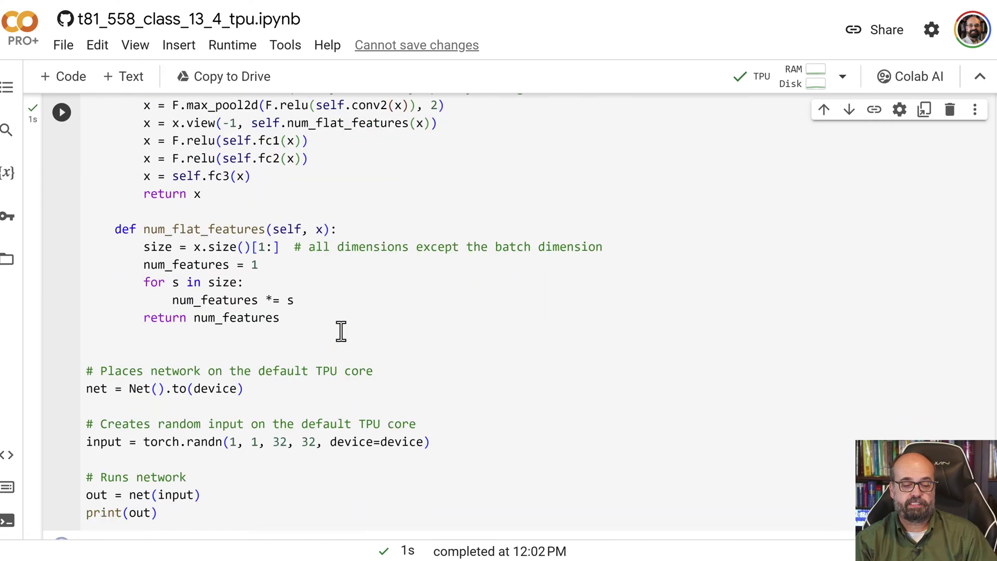
scroll(341, 331, down, 1)
scroll(341, 331, down, 1)
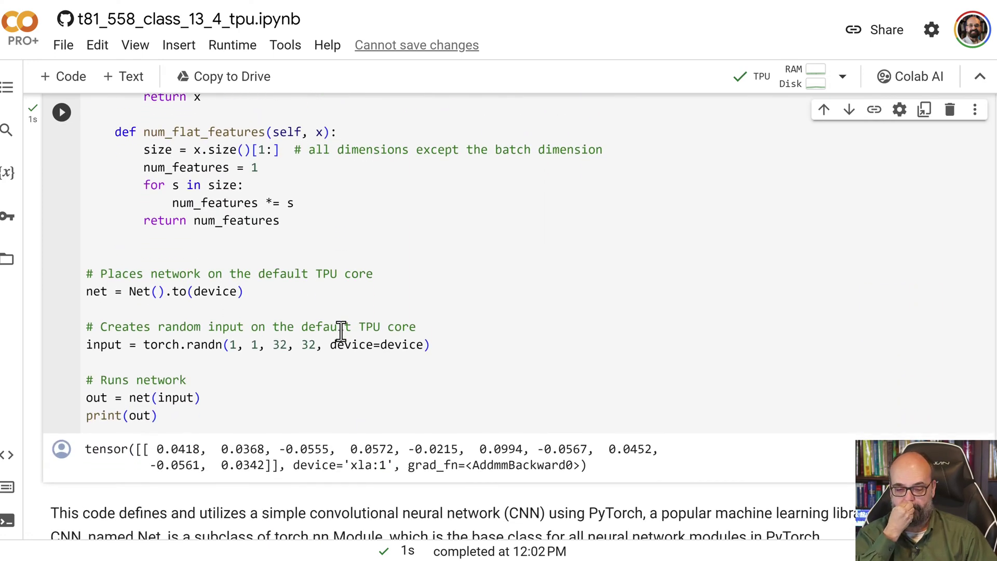
scroll(451, 467, down, 1)
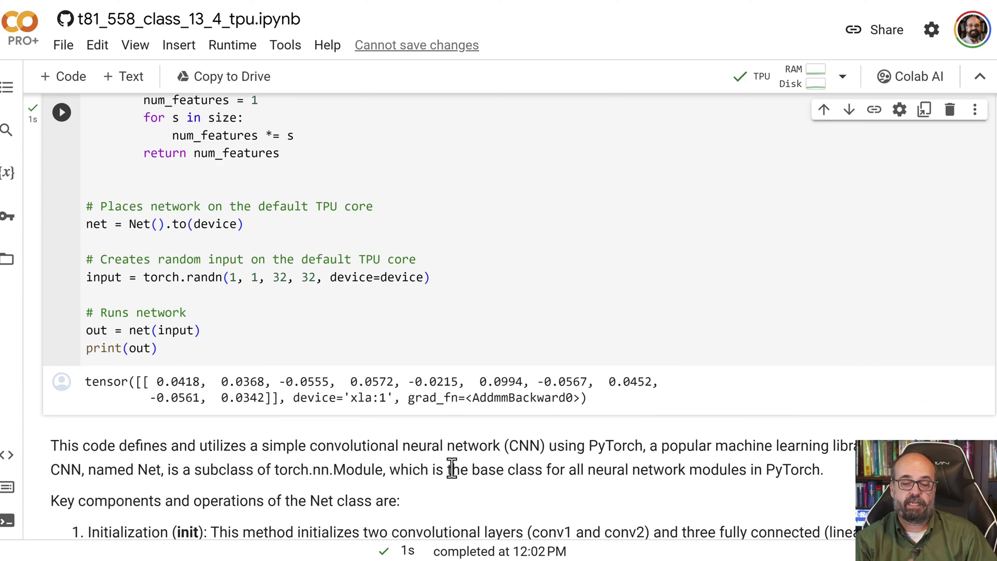
scroll(451, 468, down, 1)
scroll(452, 468, down, 1)
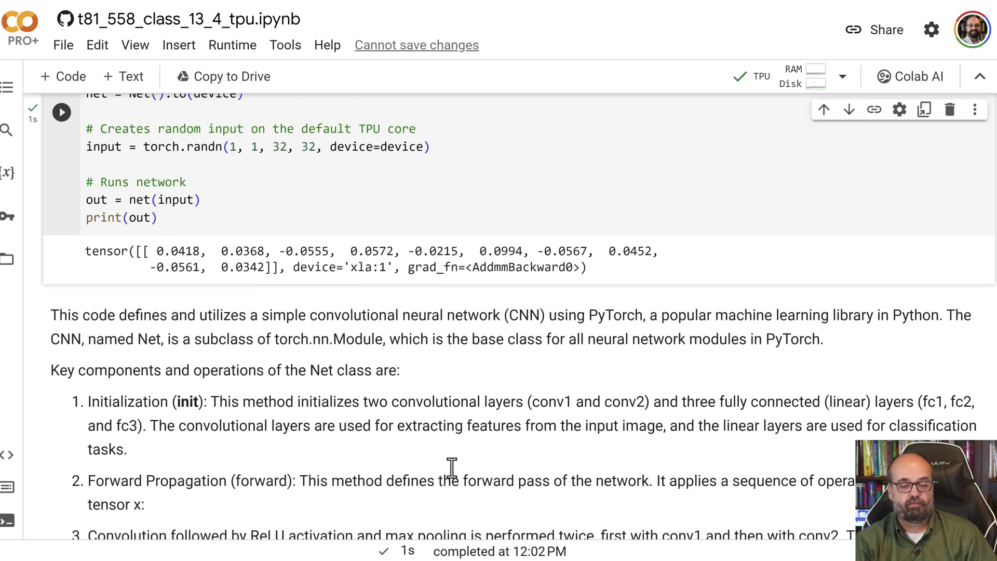
scroll(452, 468, down, 1)
scroll(451, 468, down, 1)
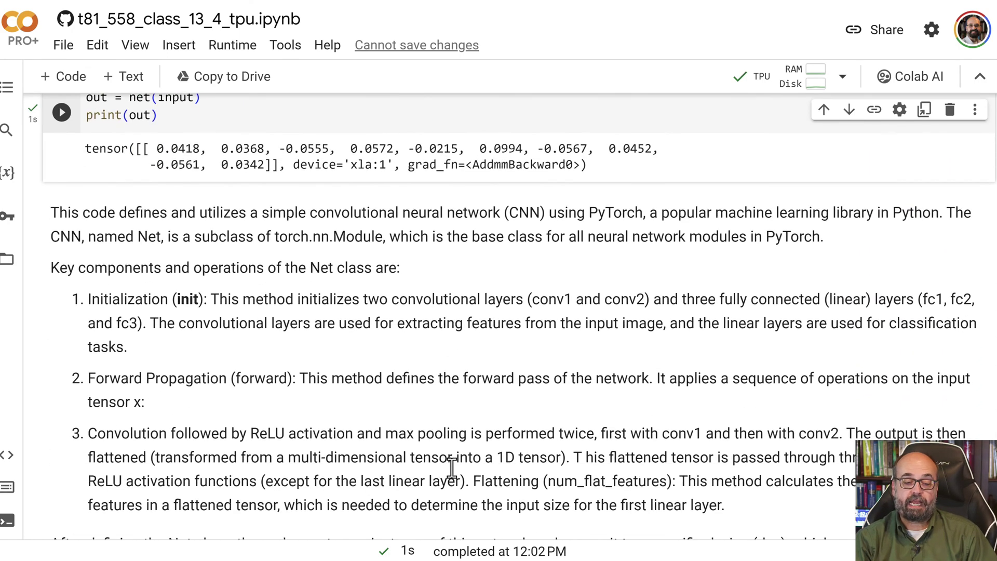
scroll(404, 425, down, 1)
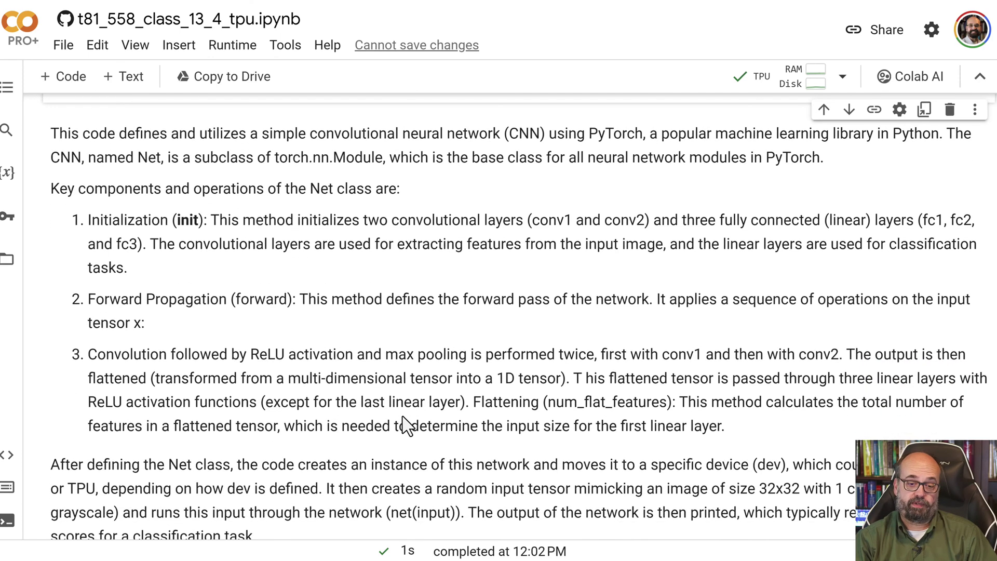
scroll(404, 425, down, 1)
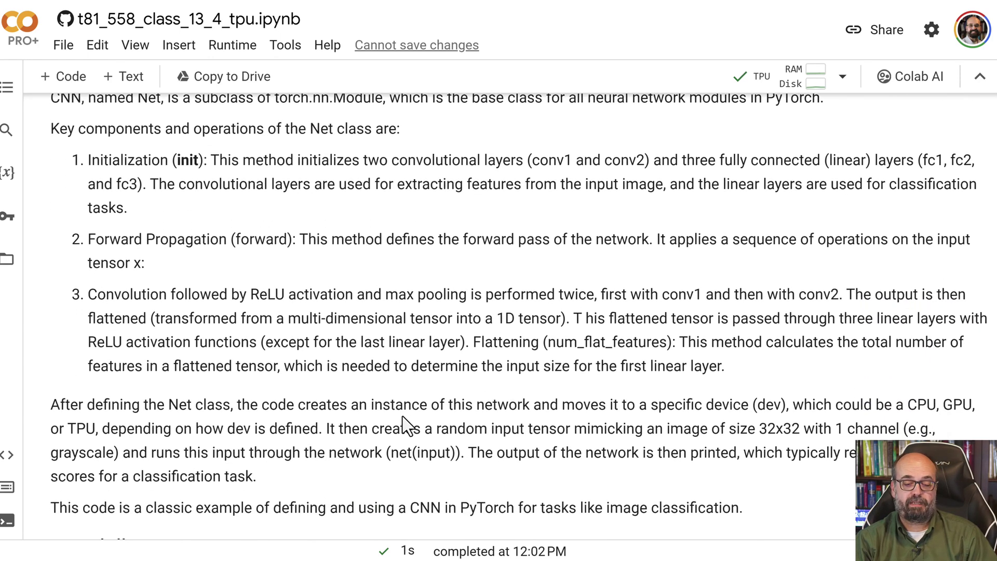
scroll(405, 425, up, 1)
scroll(404, 425, up, 3)
scroll(405, 425, up, 4)
scroll(405, 425, up, 1)
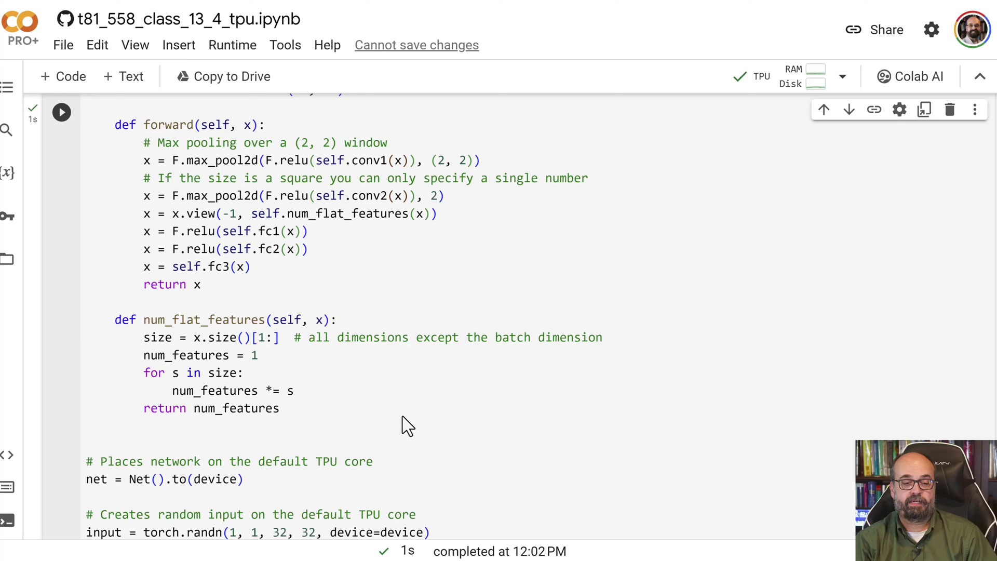
scroll(404, 425, up, 1)
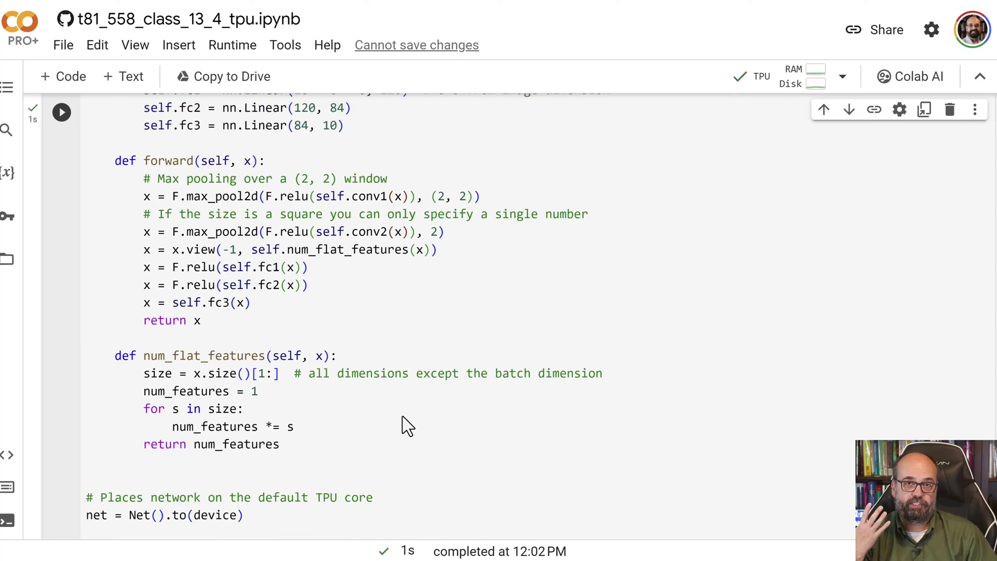
scroll(475, 396, down, 3)
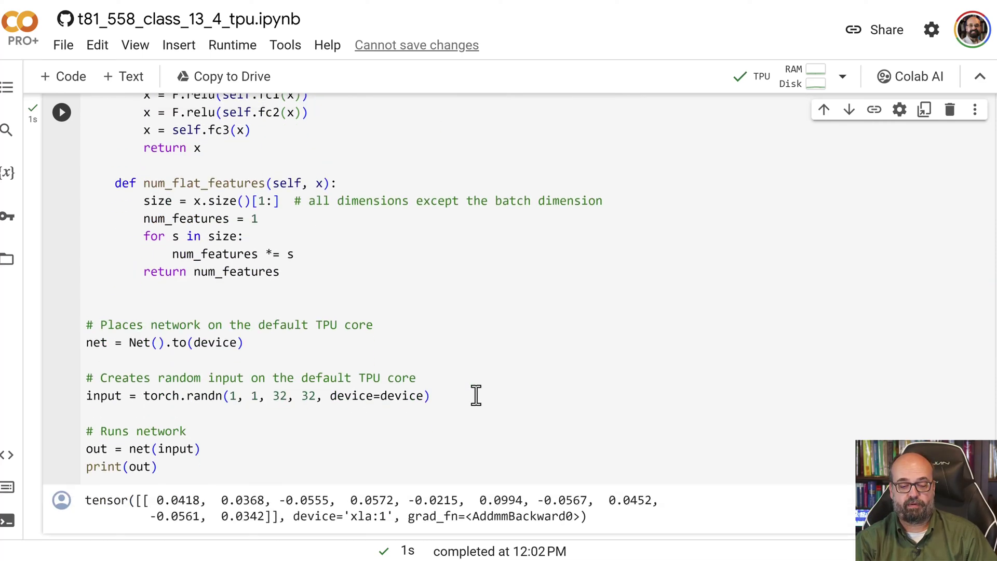
scroll(476, 395, down, 3)
scroll(475, 395, down, 2)
scroll(475, 394, down, 3)
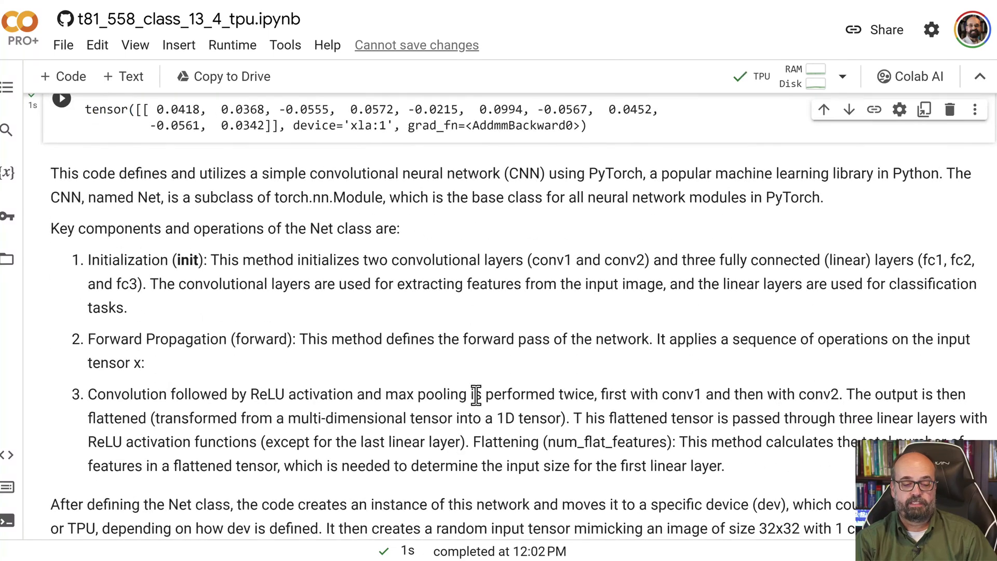
scroll(475, 395, down, 2)
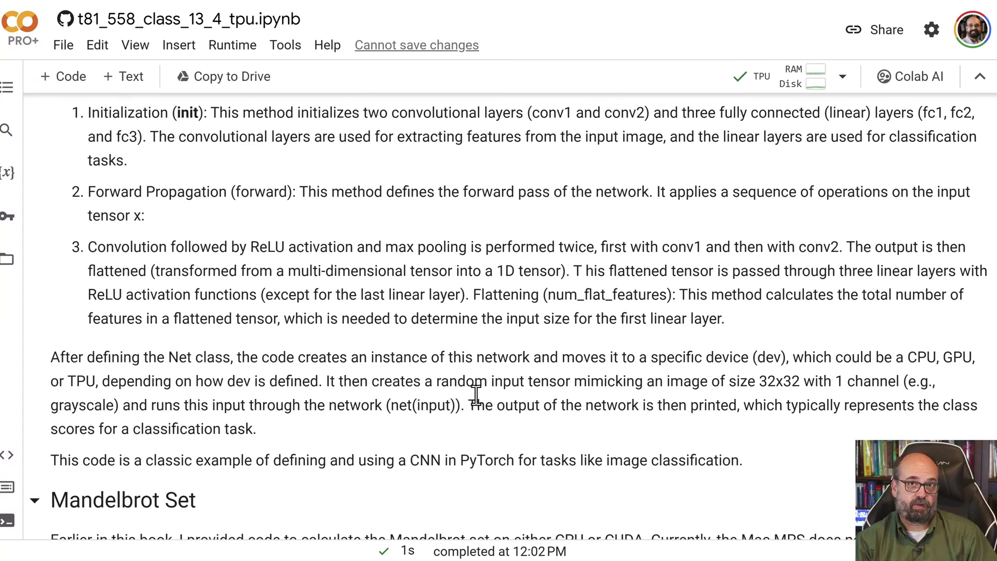
scroll(475, 395, down, 2)
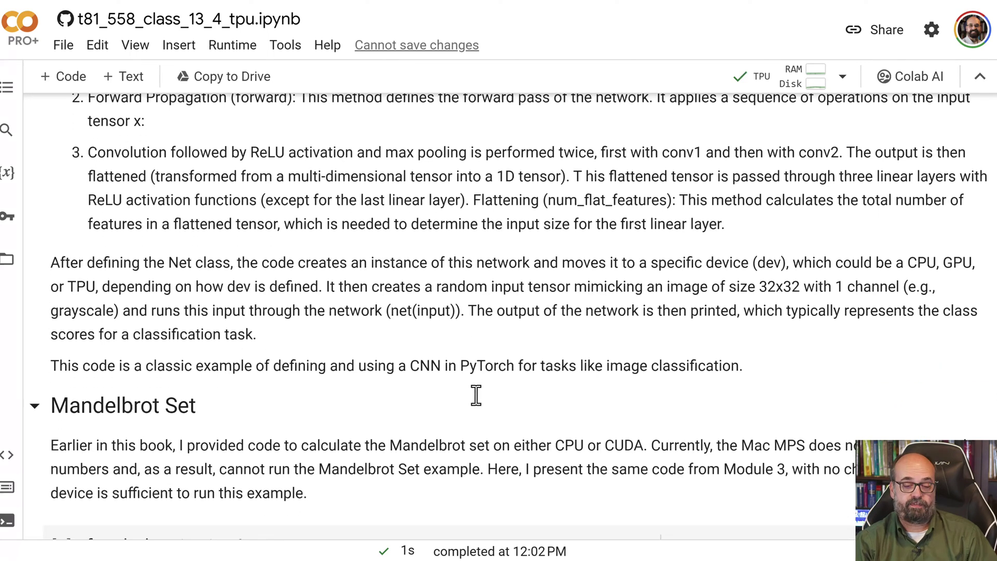
scroll(476, 395, down, 1)
scroll(475, 395, down, 1)
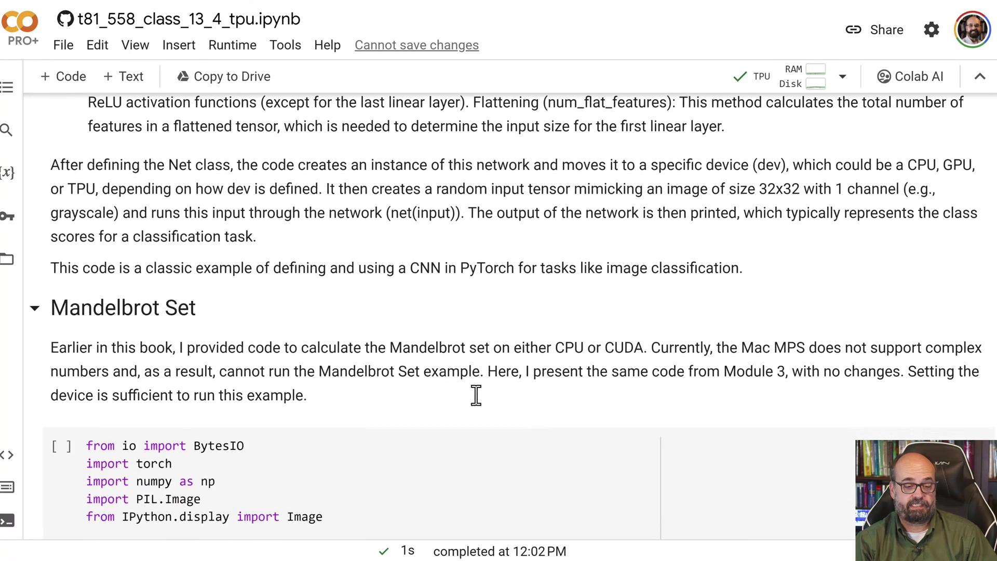
scroll(475, 395, down, 1)
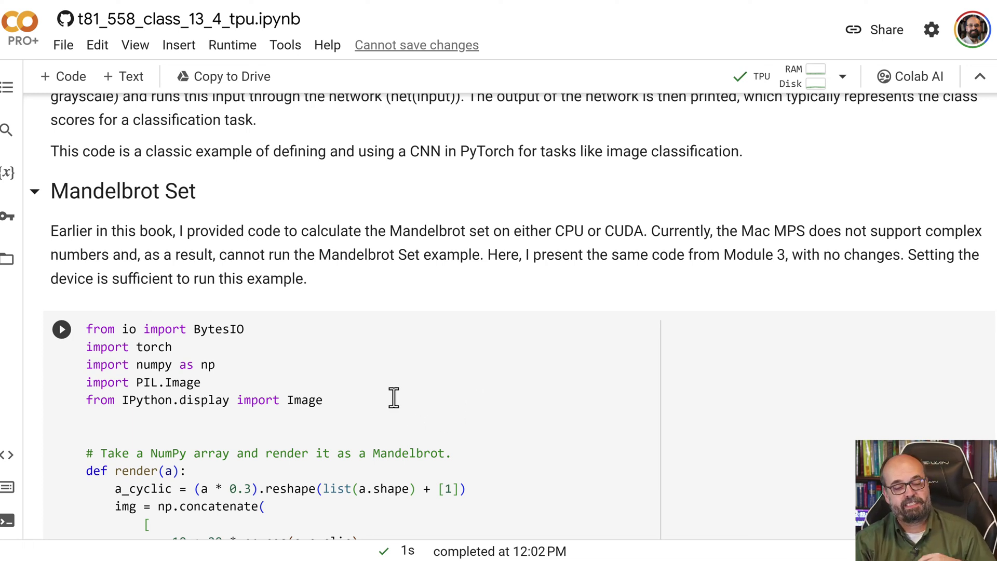
scroll(425, 356, down, 1)
scroll(425, 355, down, 1)
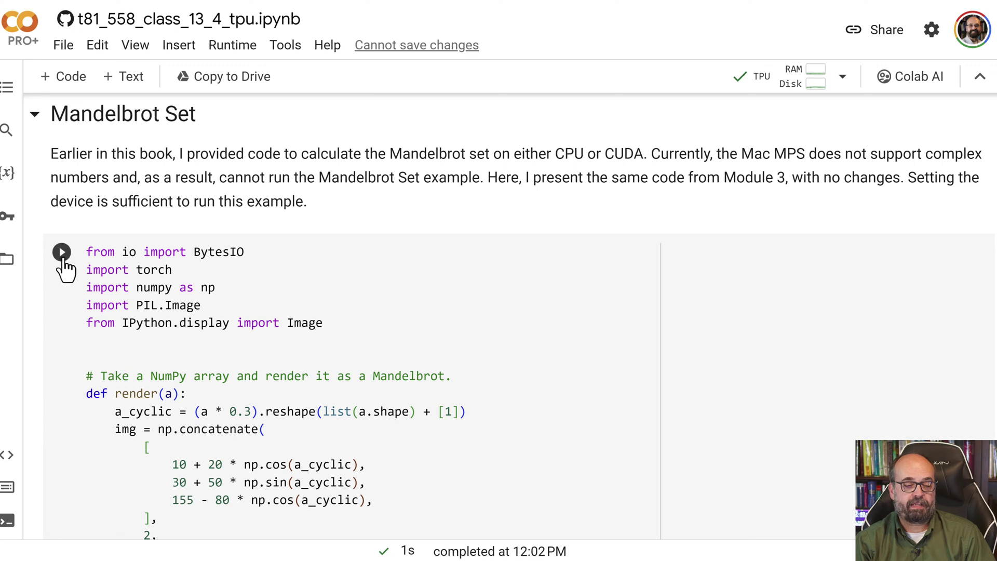
Step: Run the cell defining render, mandelbrot_helper and mandelbrot
click(61, 254)
scroll(273, 339, down, 2)
scroll(273, 339, down, 1)
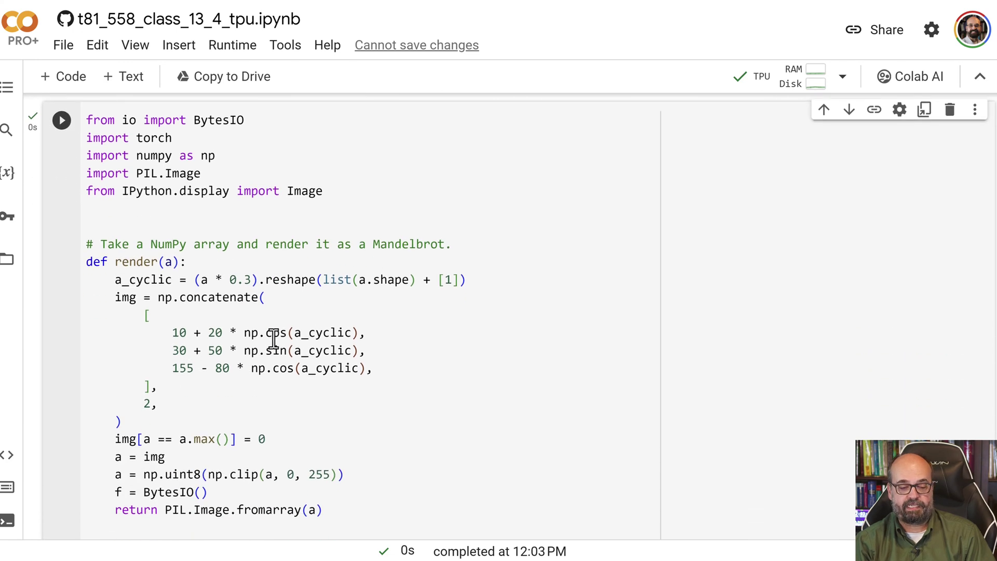
scroll(273, 339, down, 1)
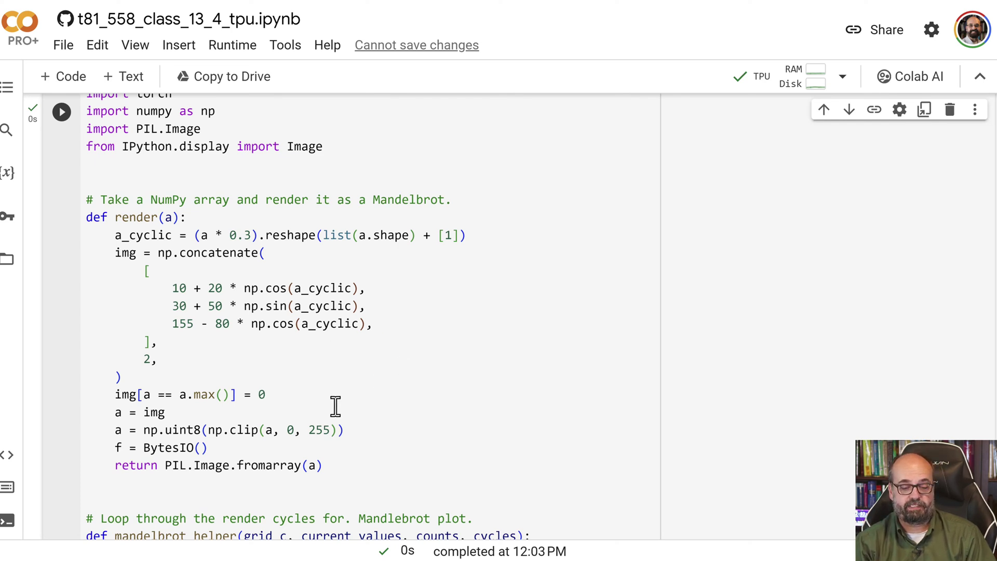
scroll(334, 407, down, 1)
scroll(330, 436, down, 2)
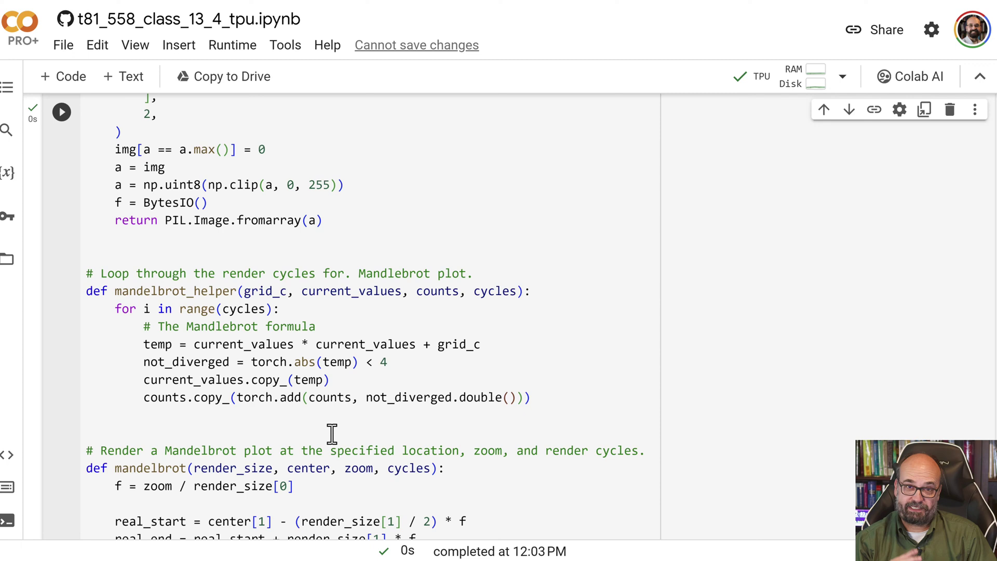
scroll(300, 337, down, 2)
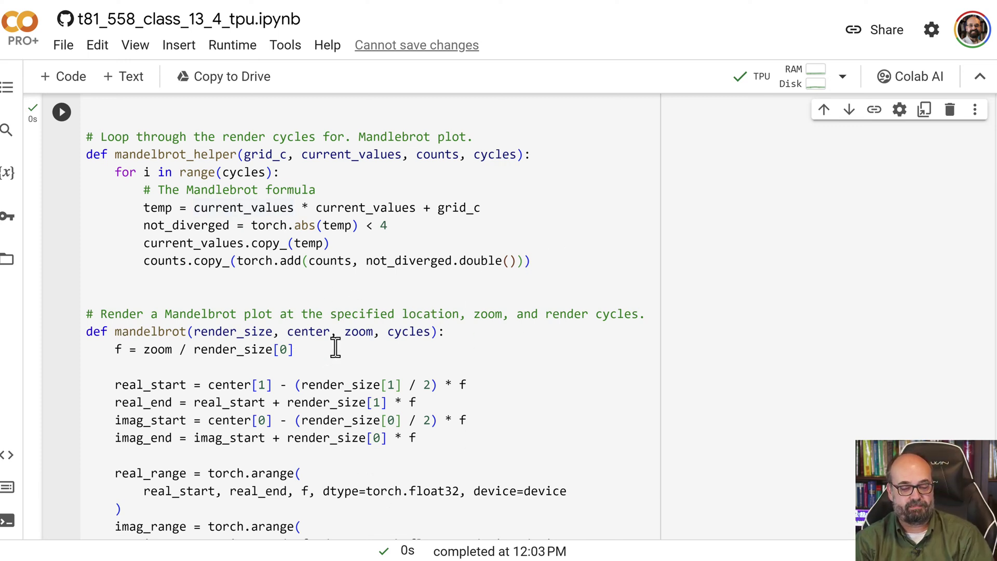
scroll(335, 345, down, 1)
scroll(334, 348, down, 4)
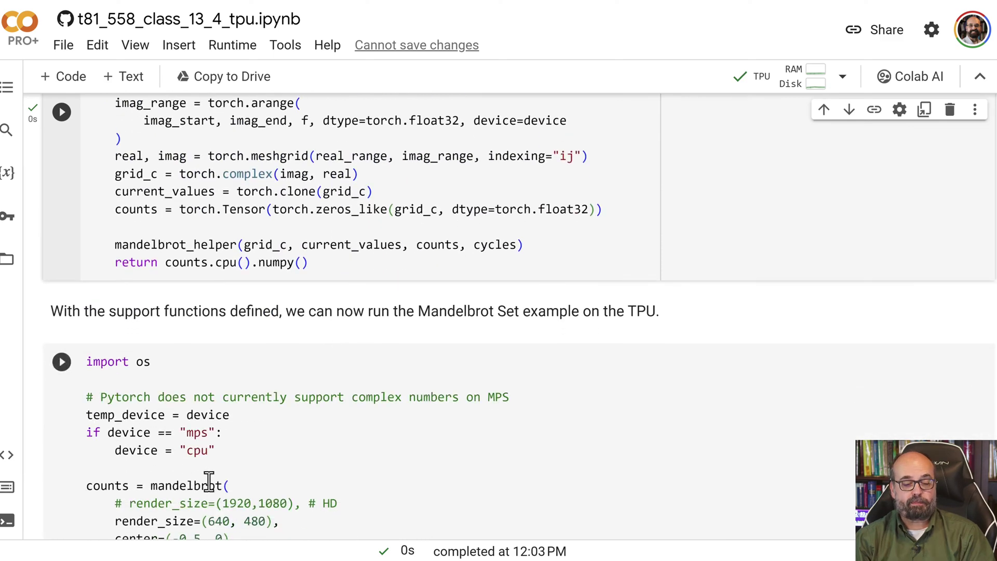
Step: Highlight the device-swap lines, then run the 640×480, 200-cycle Mandelbrot cell on the TPU
click(216, 481)
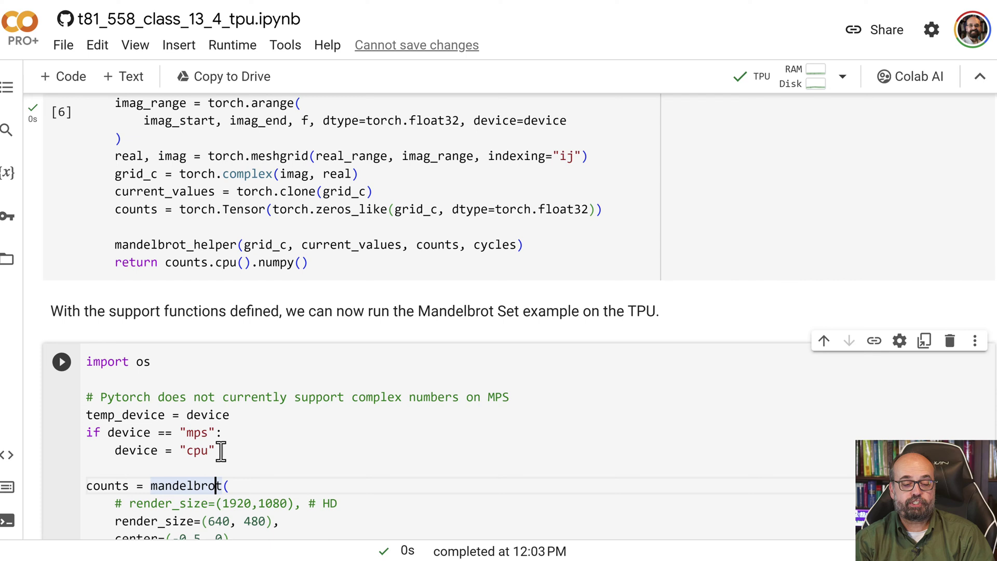
drag(218, 450, 66, 415)
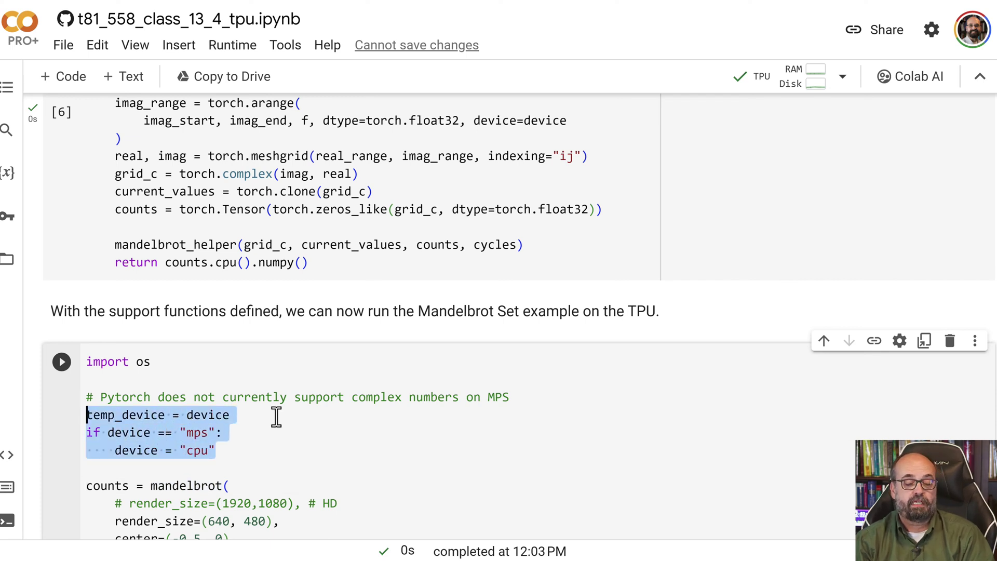
click(304, 419)
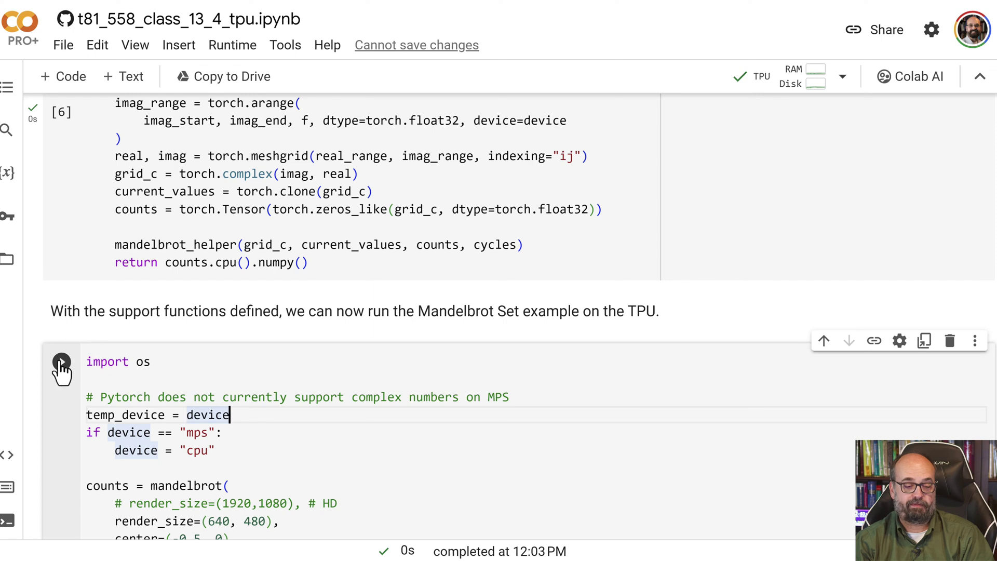
click(61, 361)
scroll(174, 397, down, 2)
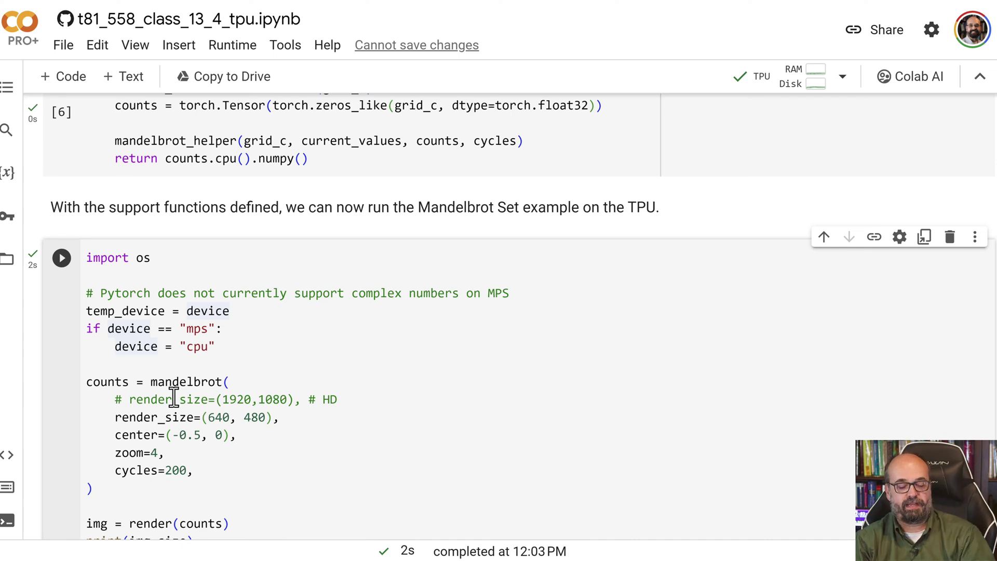
scroll(348, 361, down, 2)
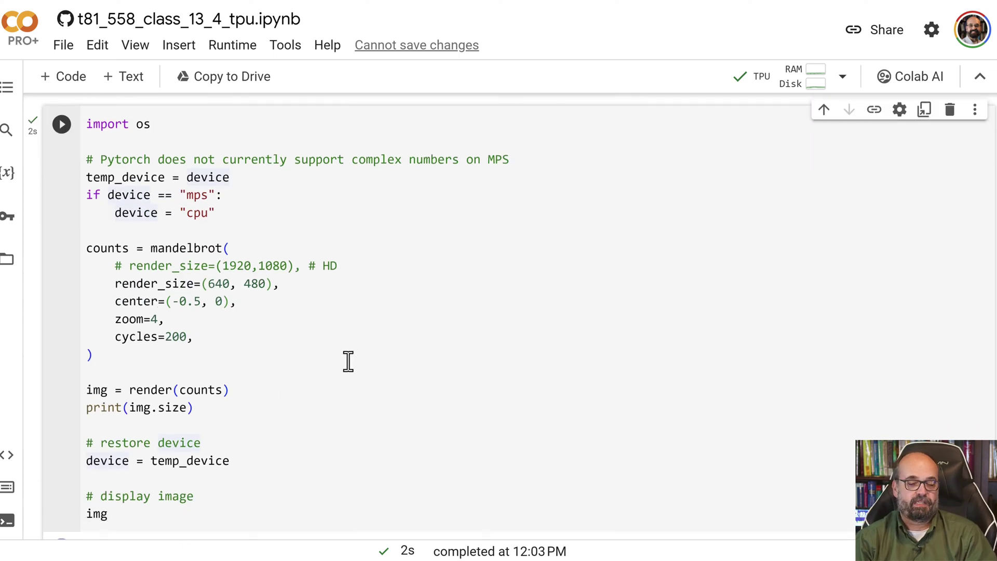
scroll(348, 361, down, 1)
scroll(349, 361, down, 1)
scroll(348, 360, down, 1)
scroll(348, 360, down, 3)
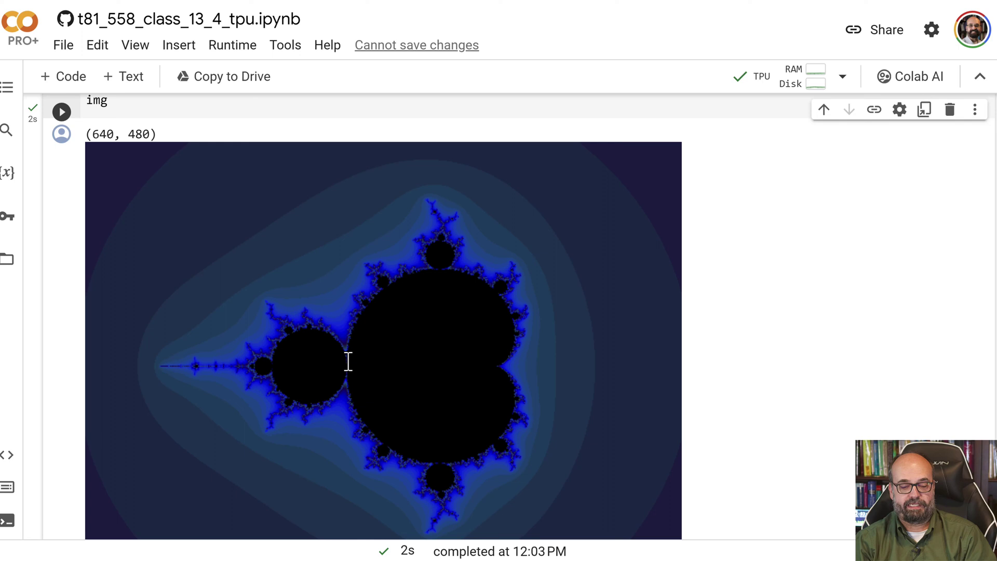
scroll(348, 360, down, 1)
scroll(347, 360, up, 1)
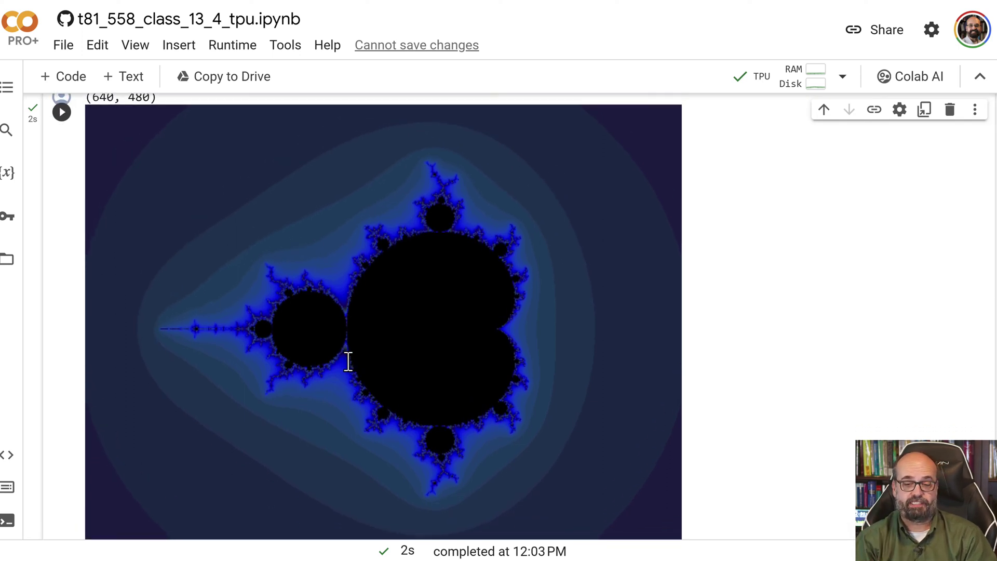
scroll(347, 360, down, 3)
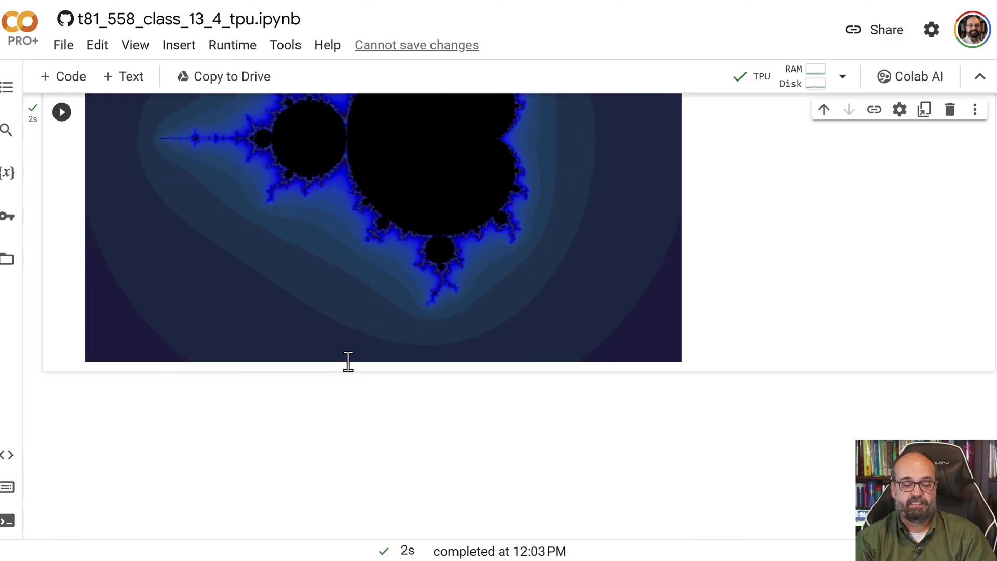
scroll(348, 361, up, 2)
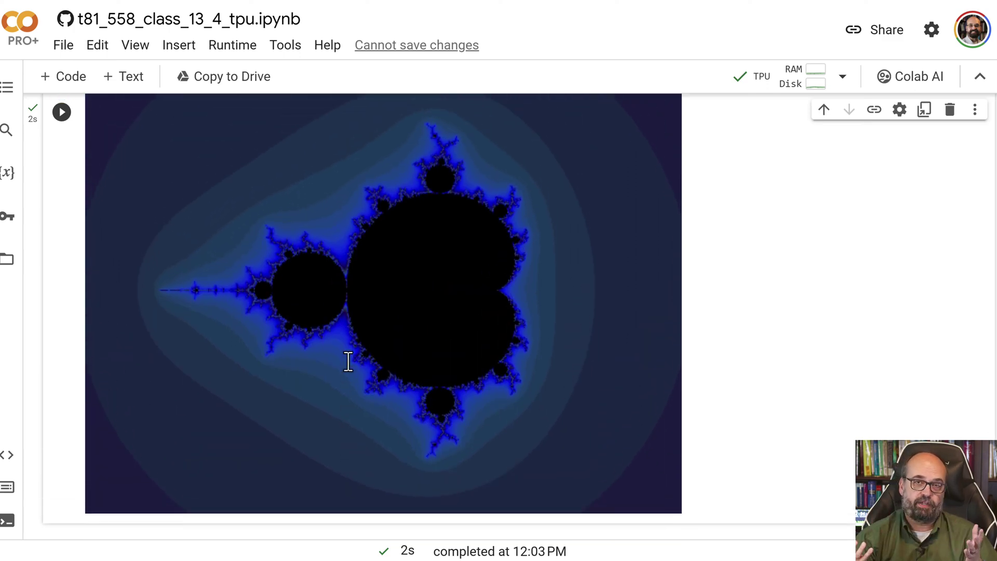